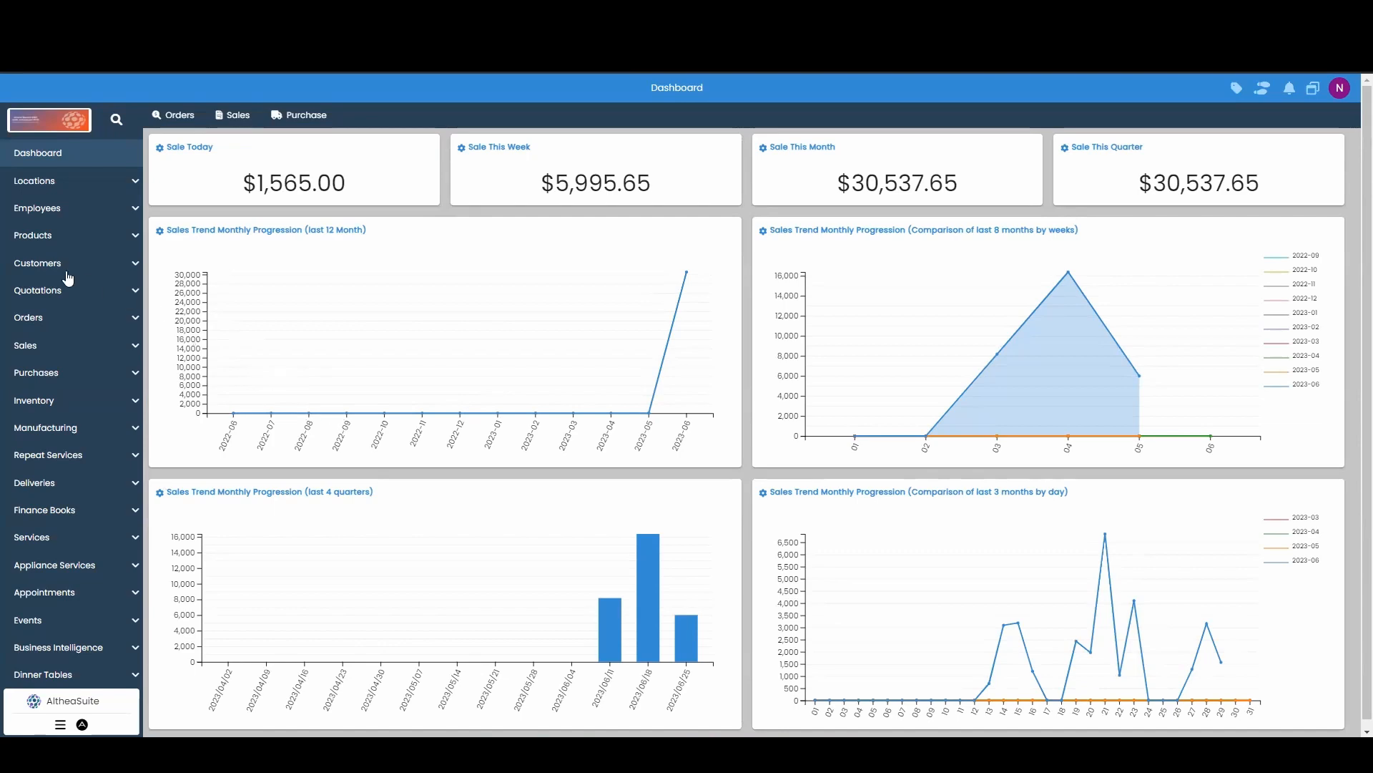
Start a new bank reconciliation under Finance Books and limit its date range to June 29, 2023
click(67, 513)
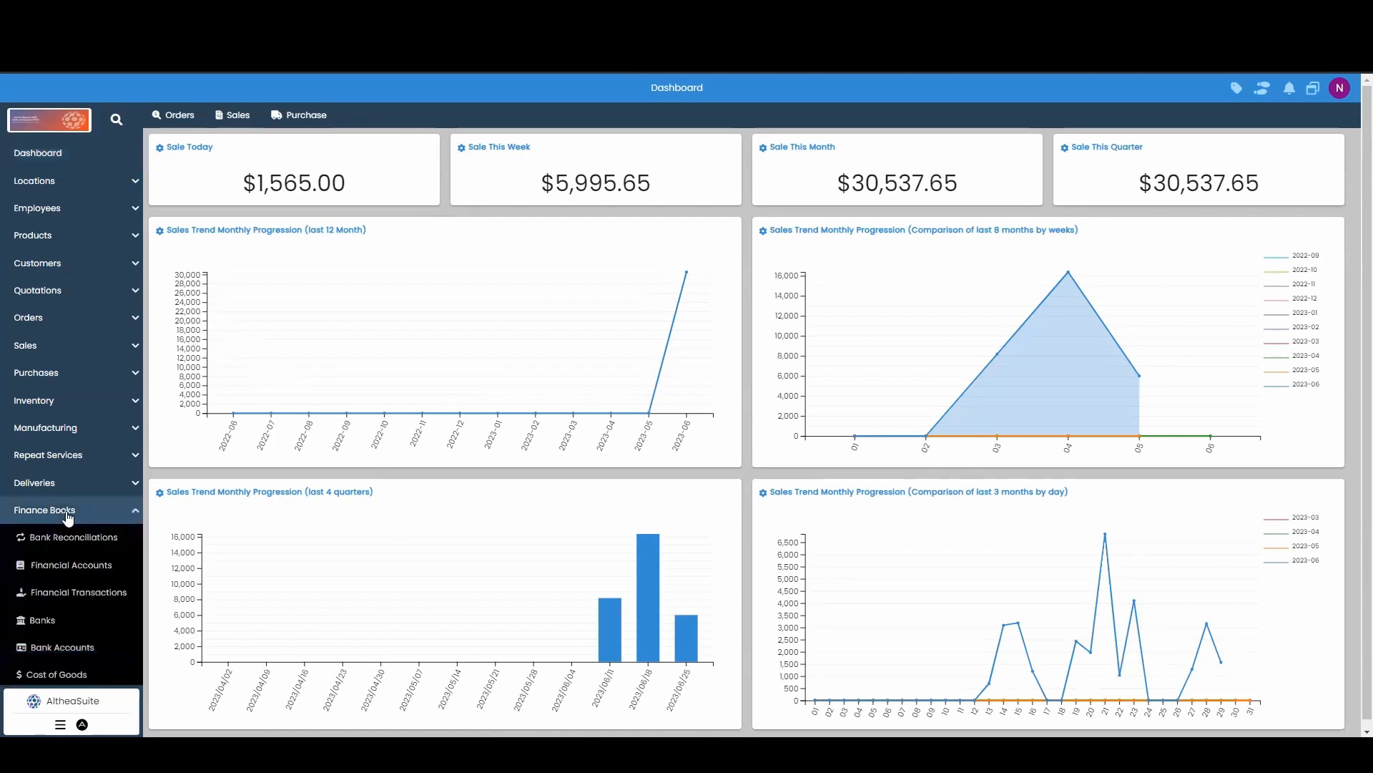
click(62, 545)
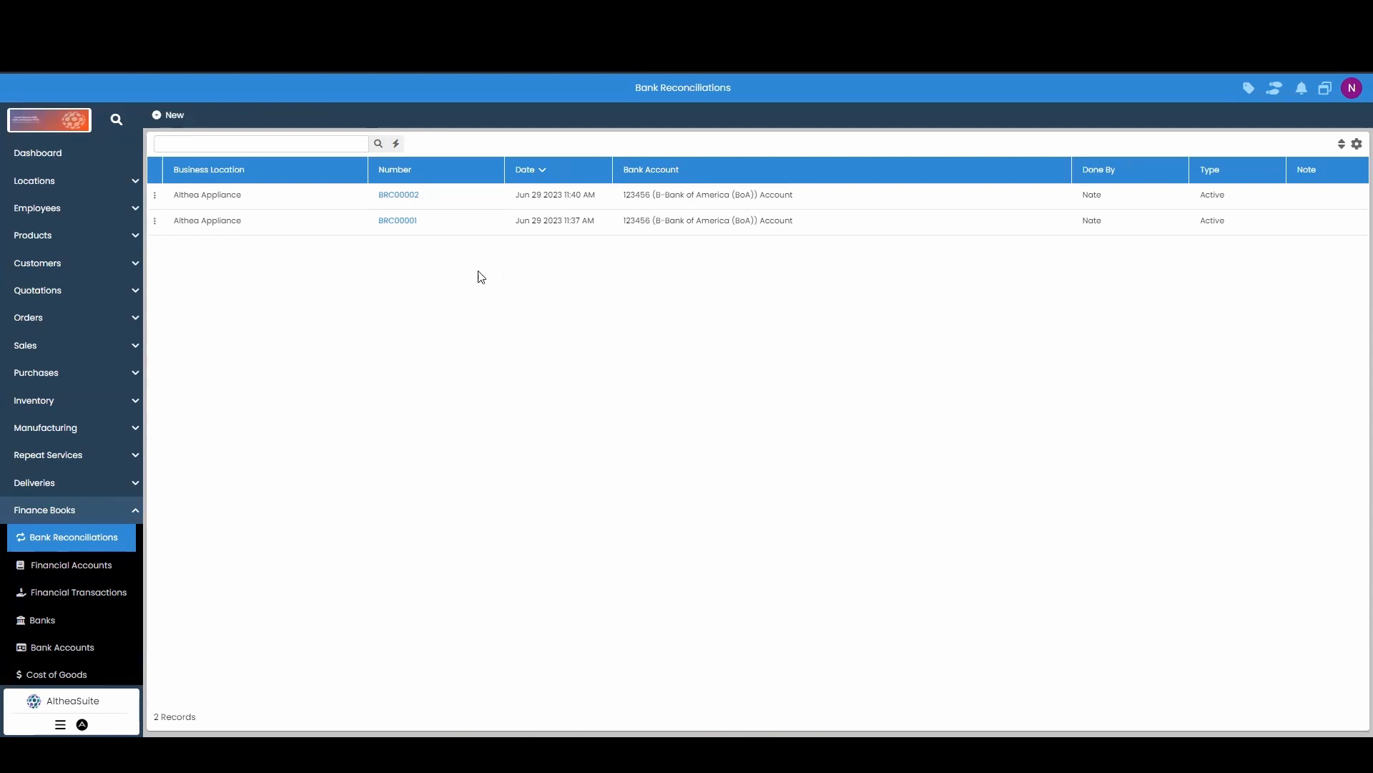
click(159, 115)
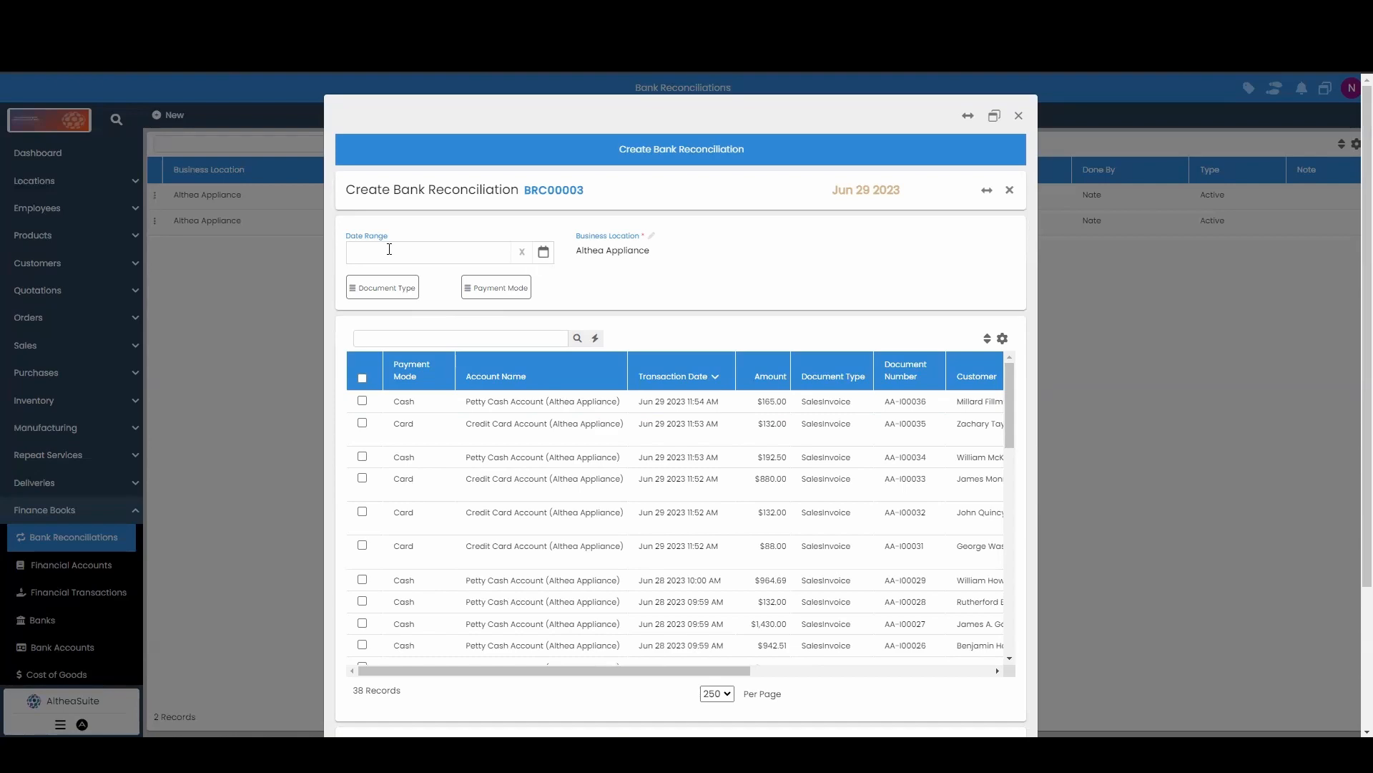
click(544, 255)
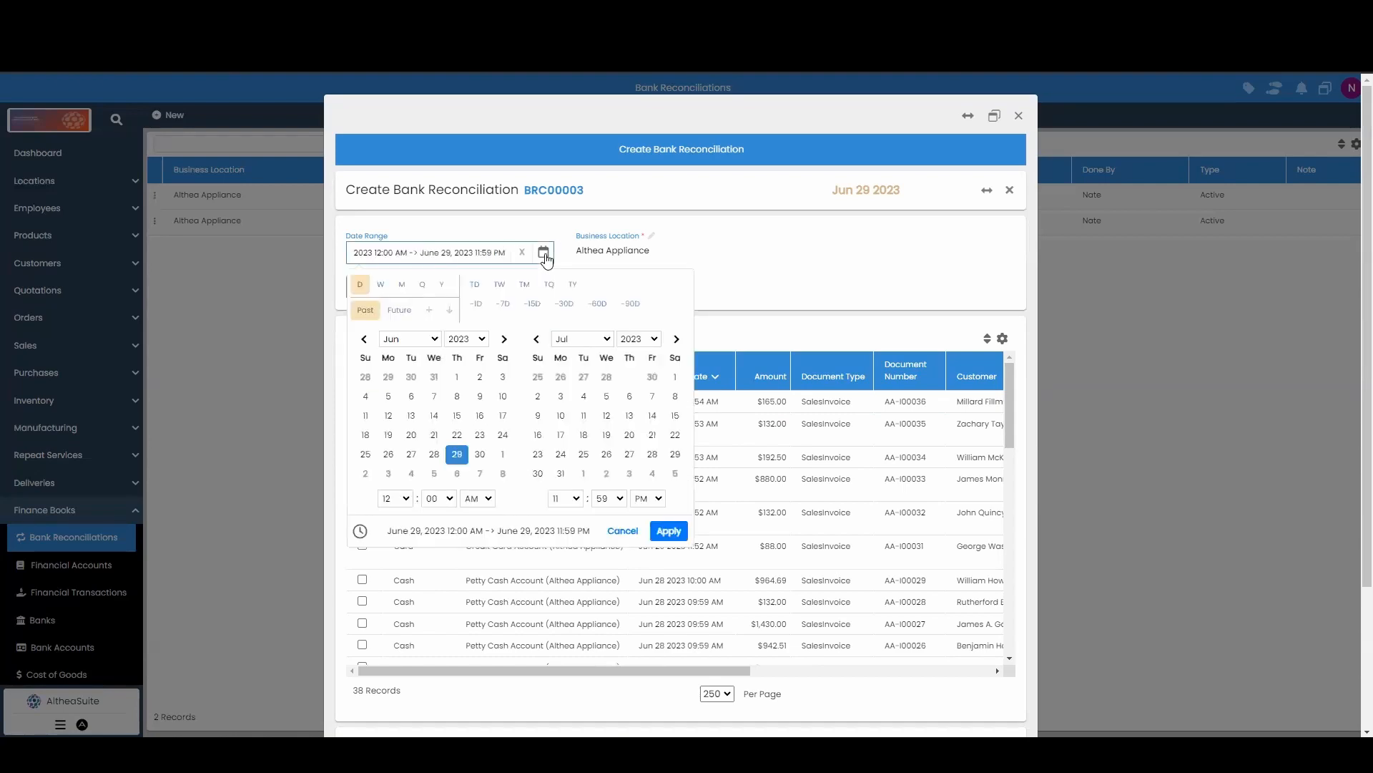
click(475, 286)
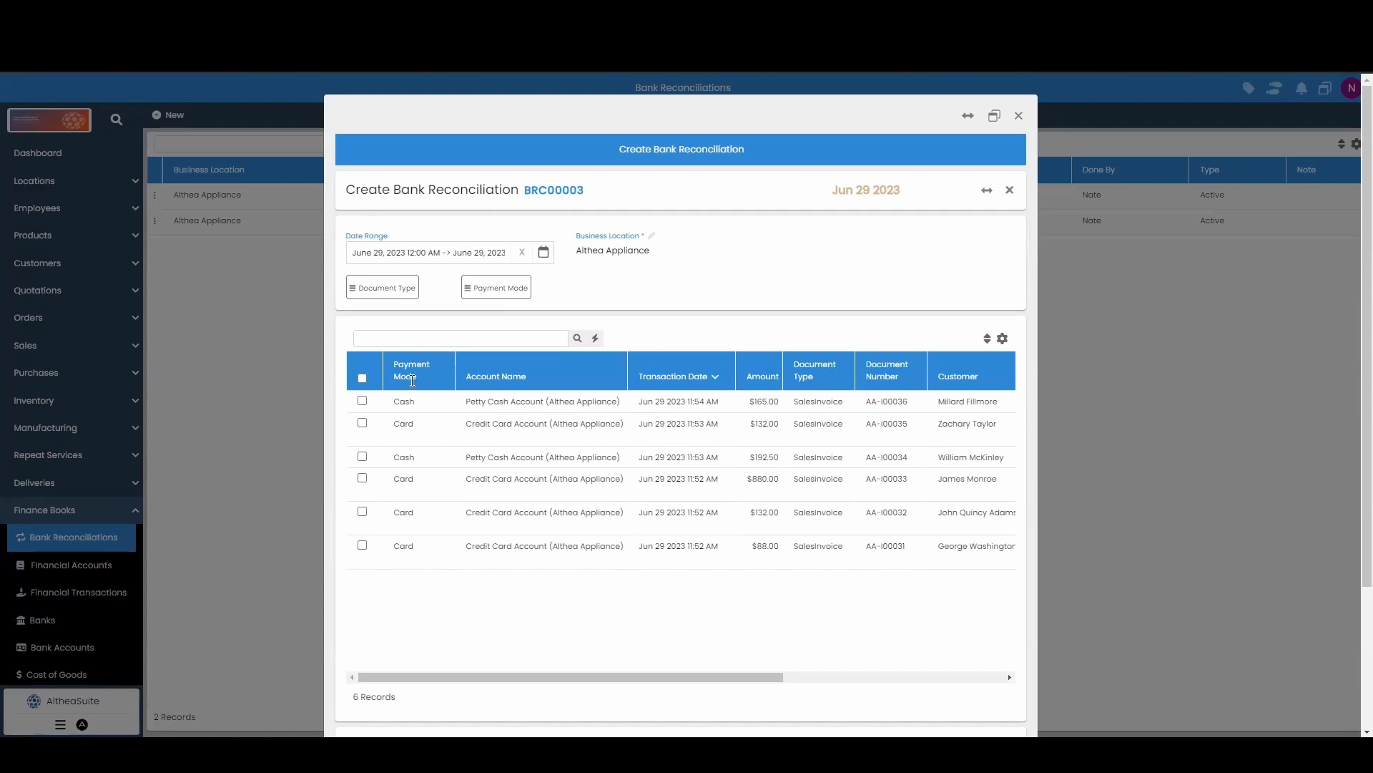
Try the payment mode filter with Cash and with Card, and clear it again
click(512, 294)
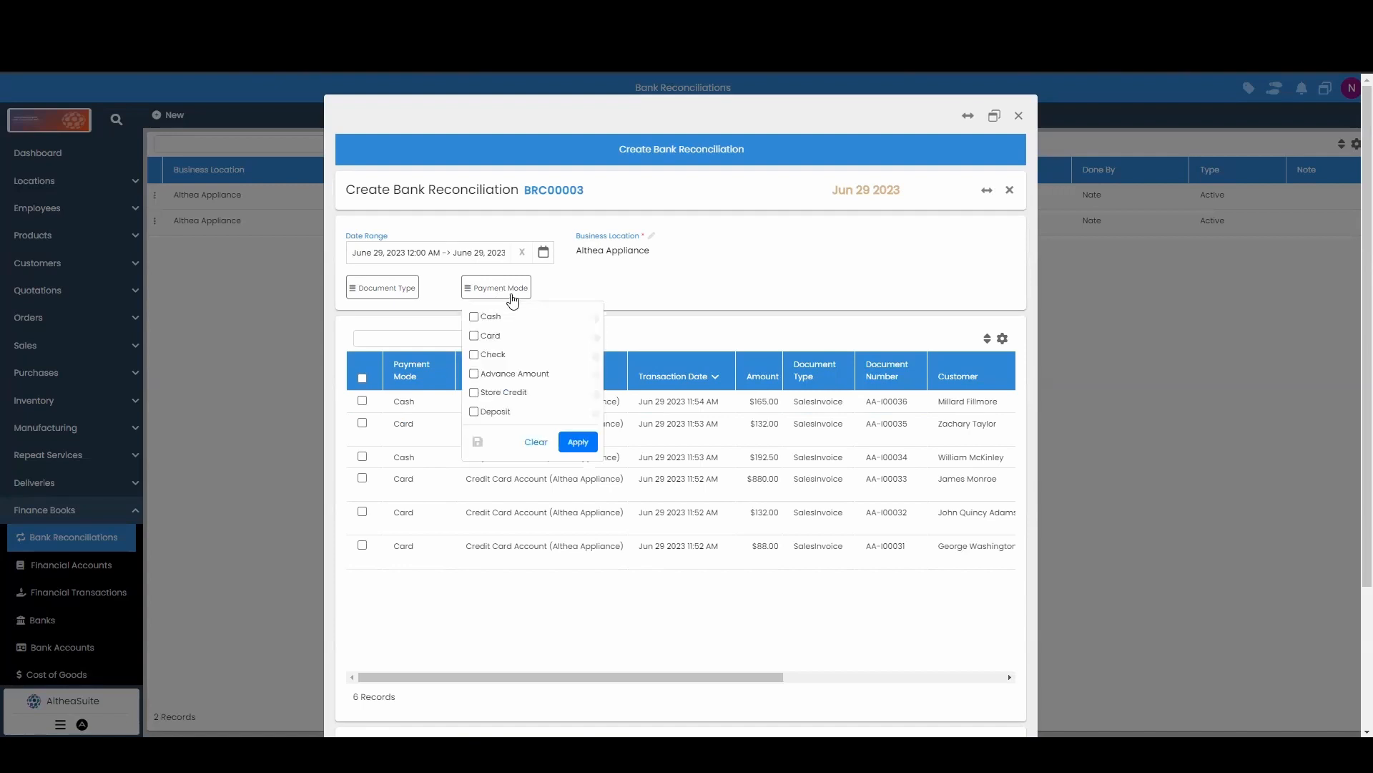
click(491, 316)
click(578, 441)
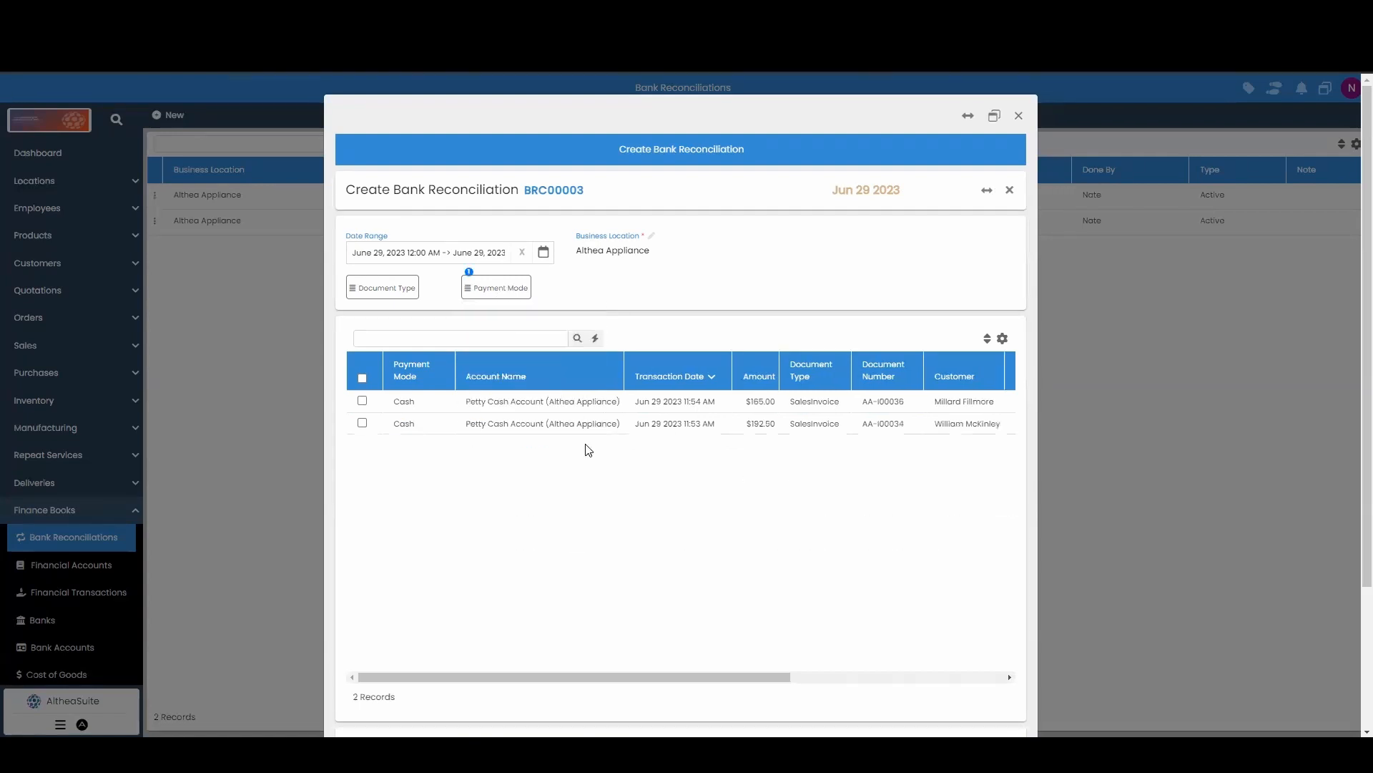
click(515, 288)
click(490, 316)
click(490, 336)
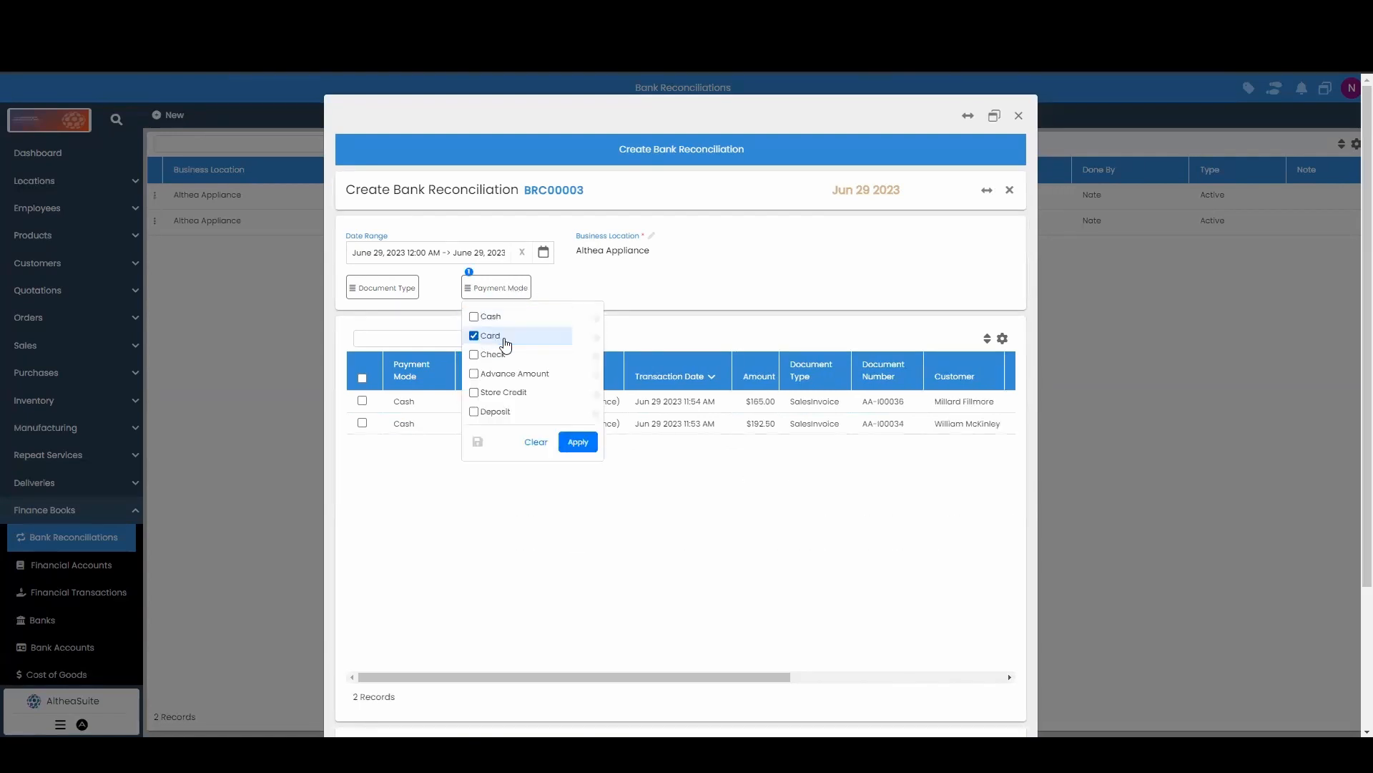
click(578, 443)
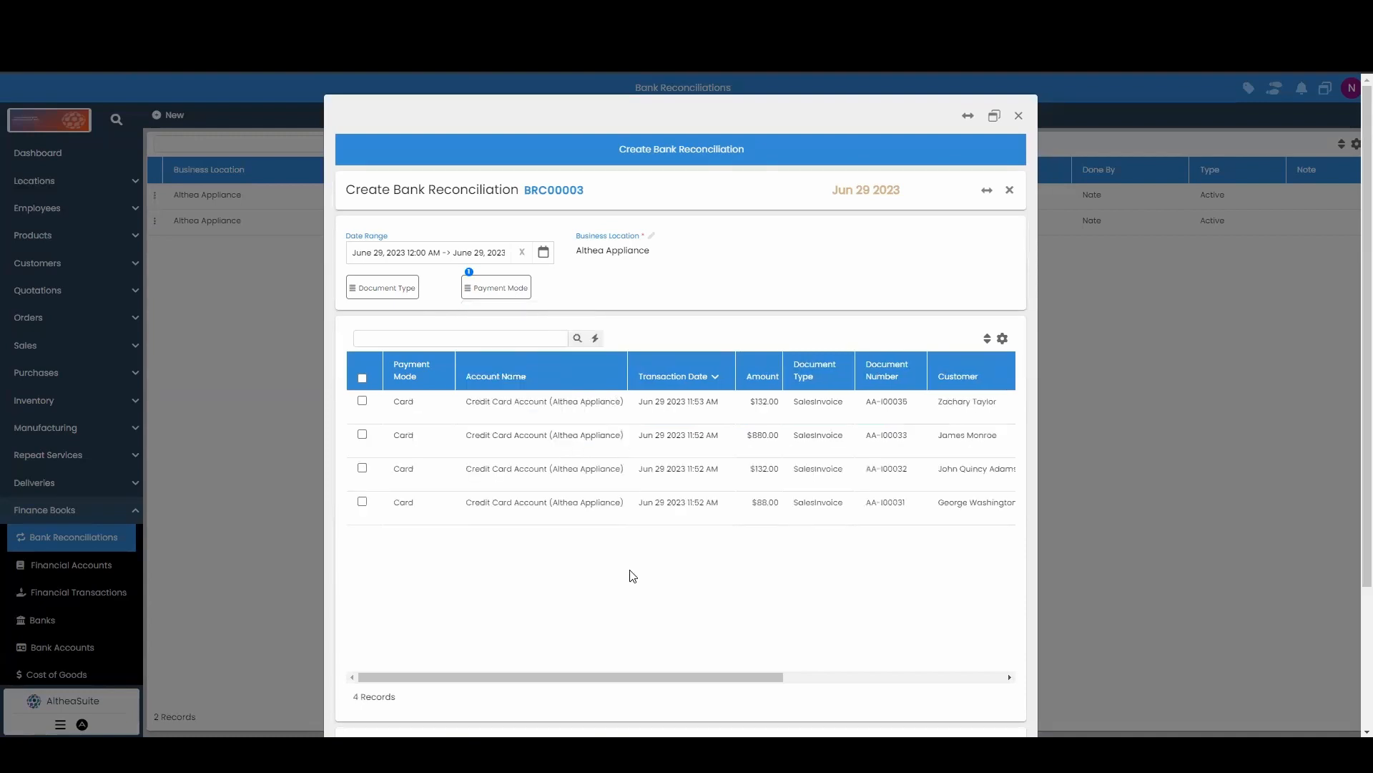
click(486, 290)
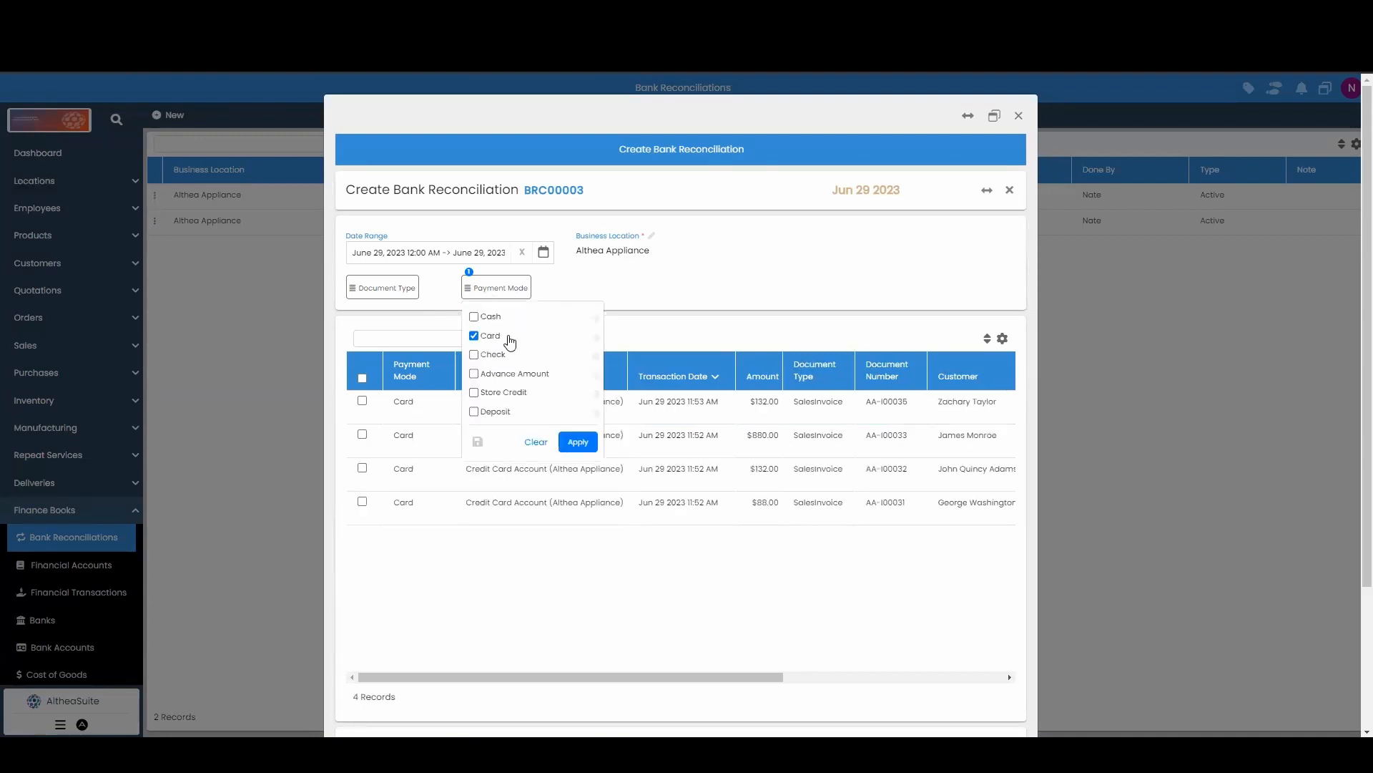
click(538, 443)
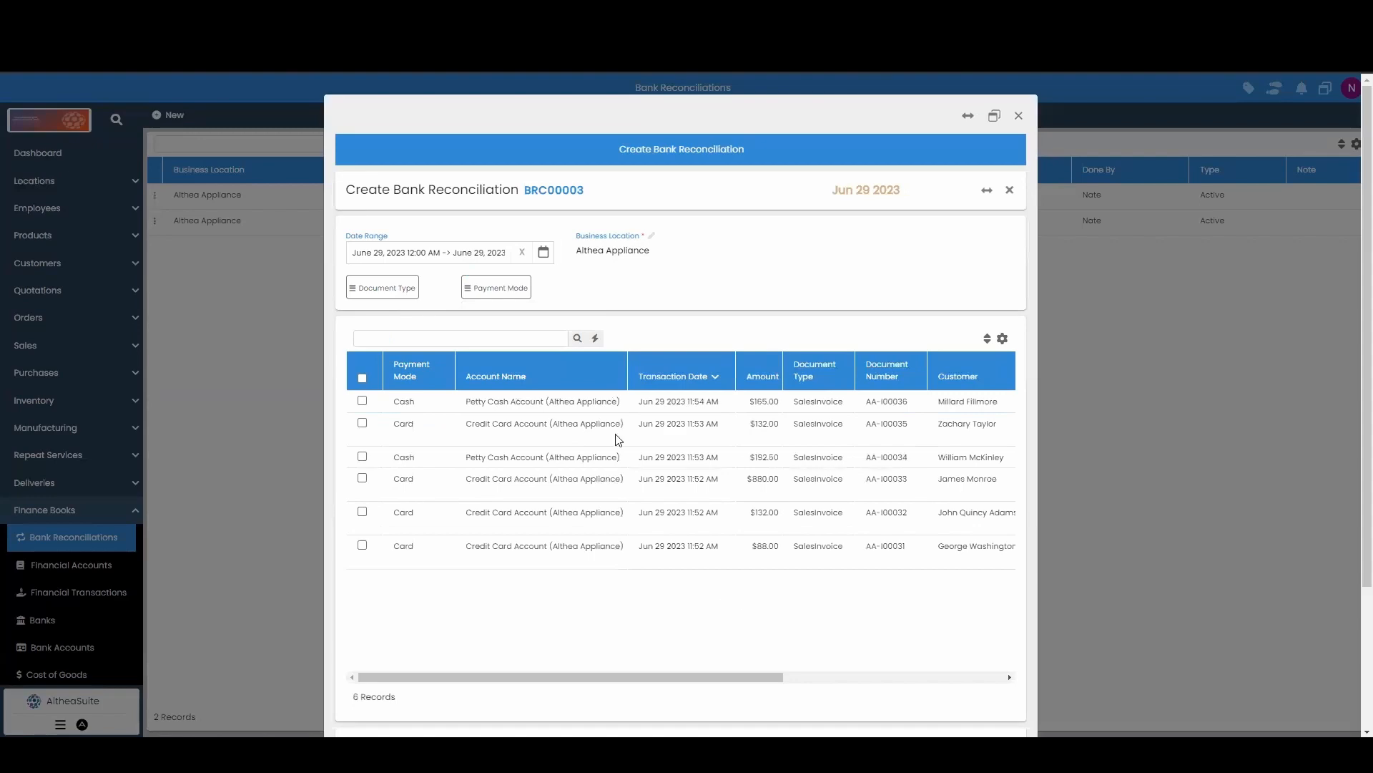
Select all transactions of the day at once and deselect them again
scroll(619, 439, down, 3)
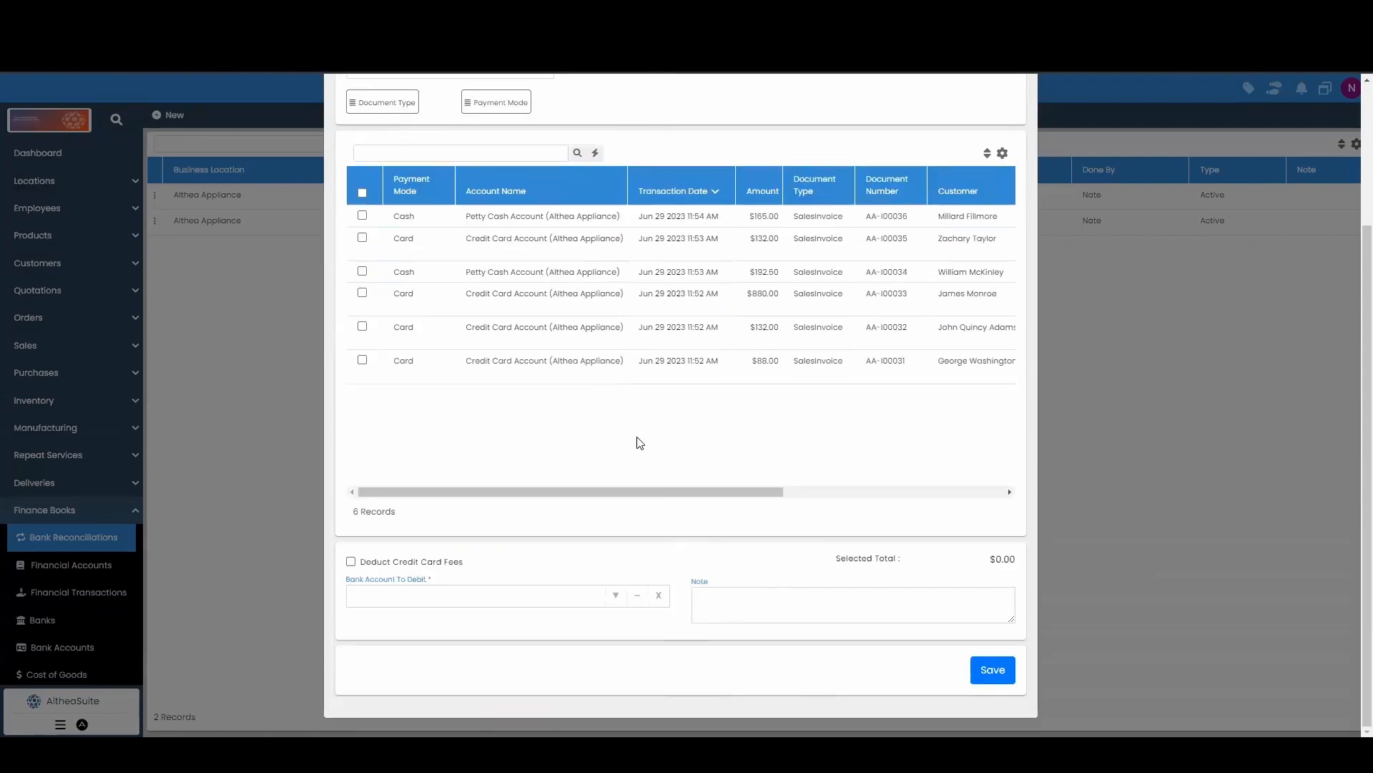
click(363, 193)
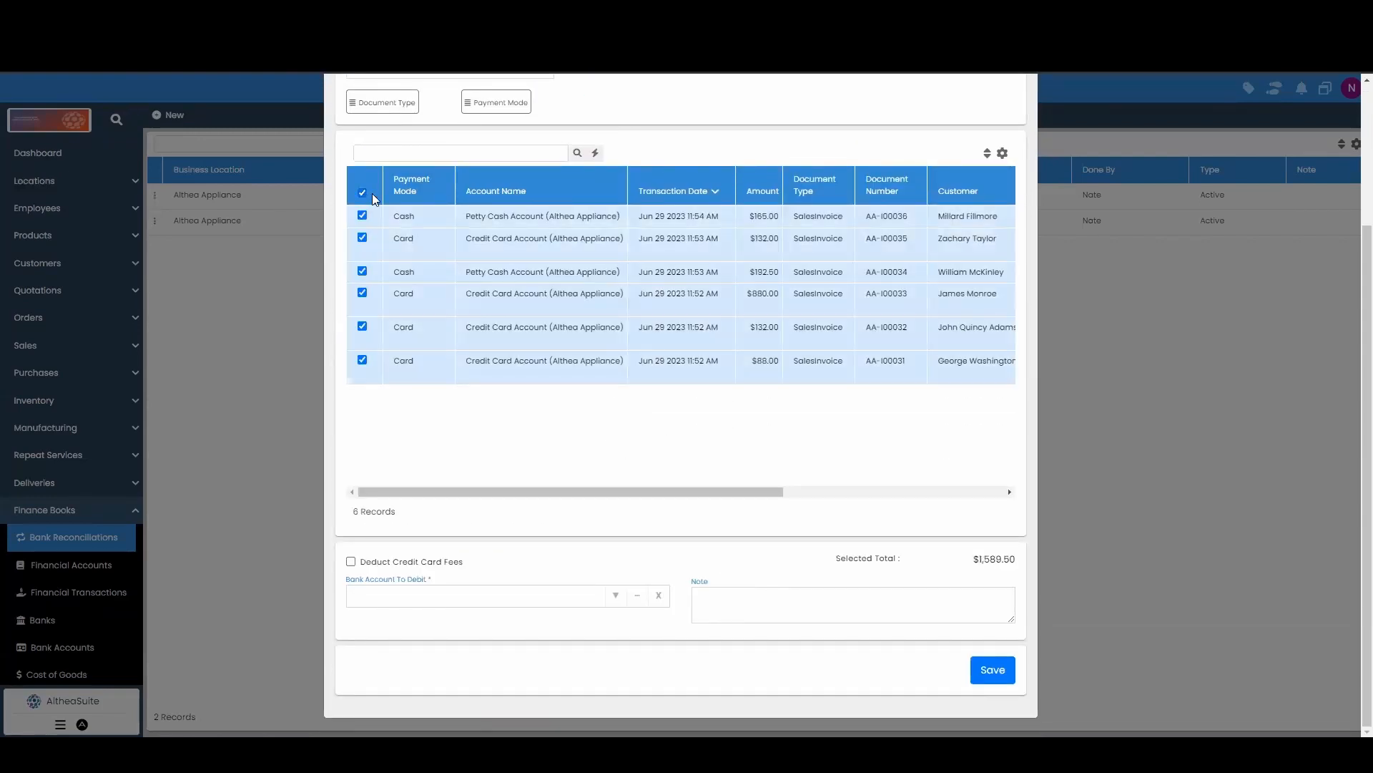
click(363, 193)
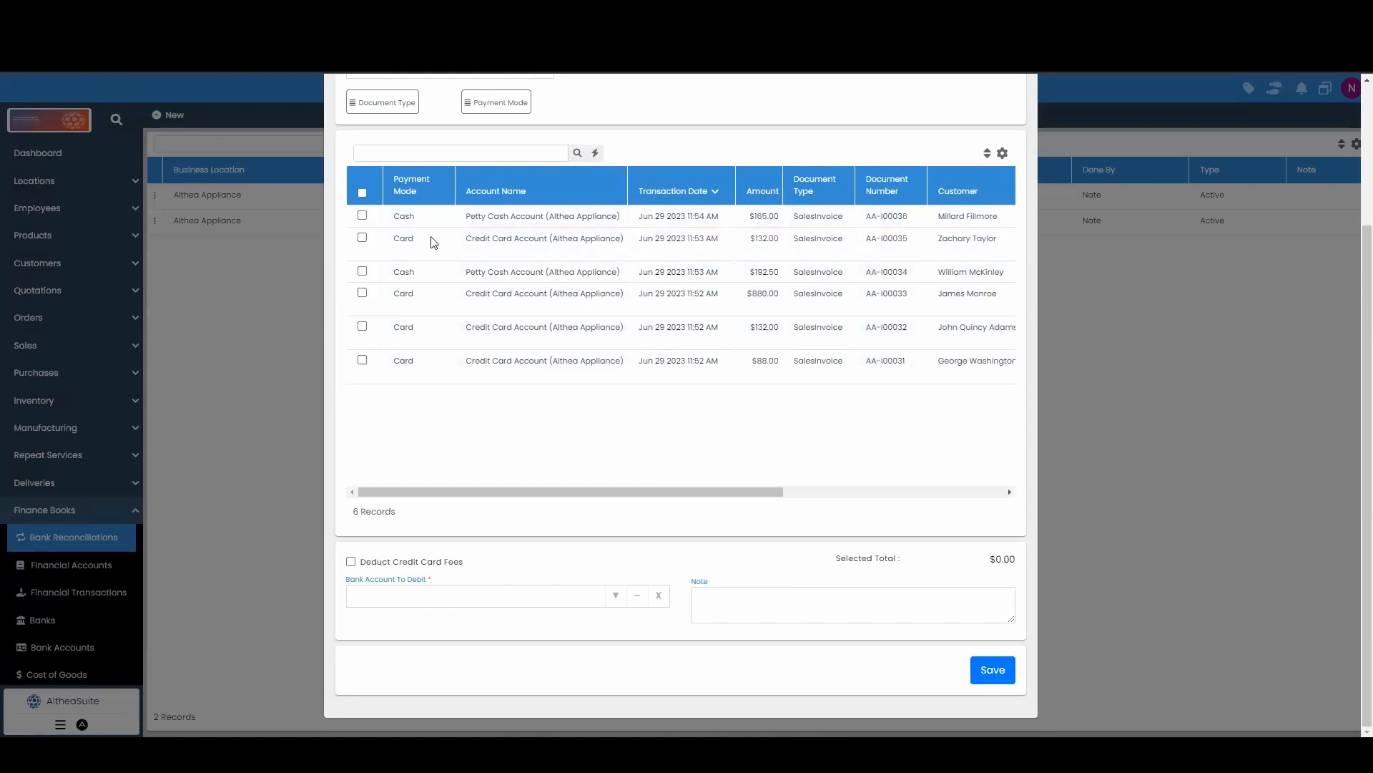
Filter the reconciliation's transactions to the Cash payment mode
scroll(443, 229, up, 1)
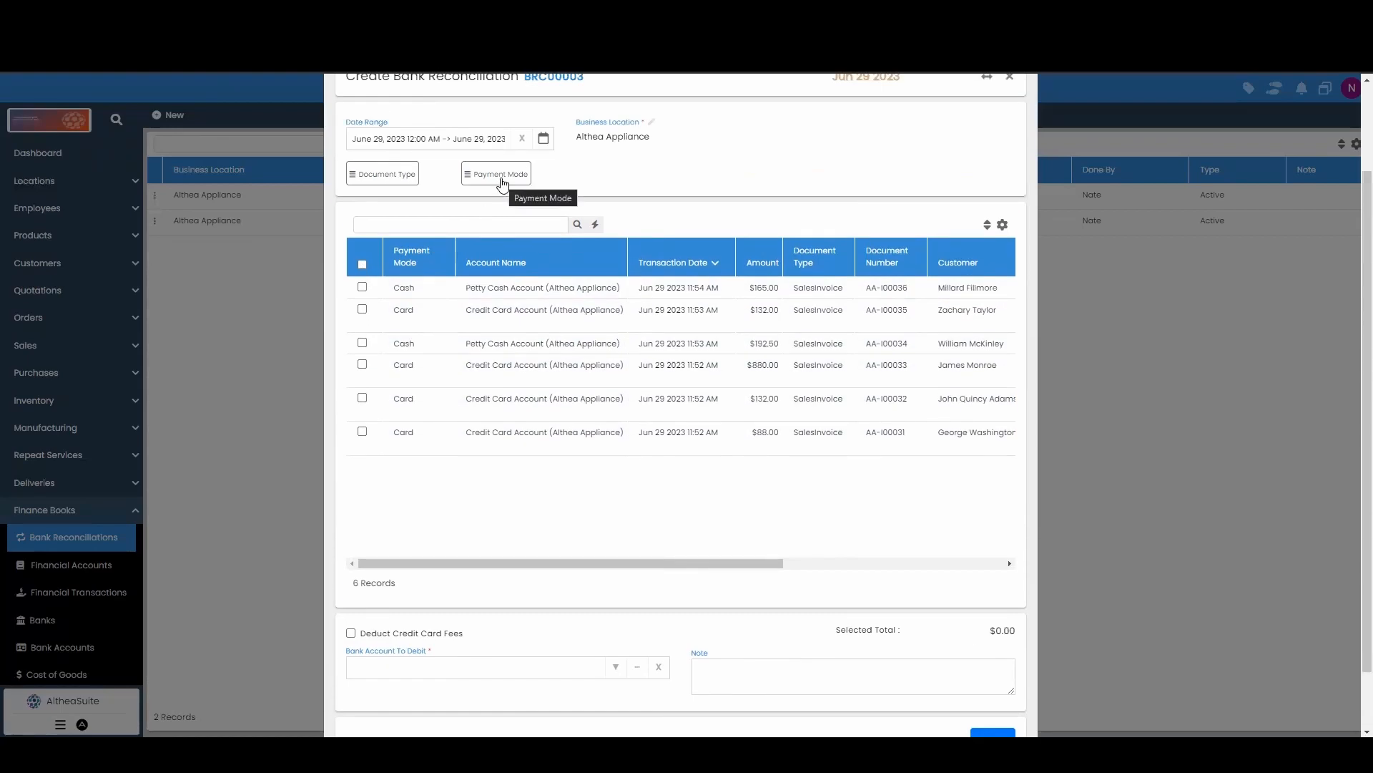
click(500, 175)
click(491, 210)
click(574, 326)
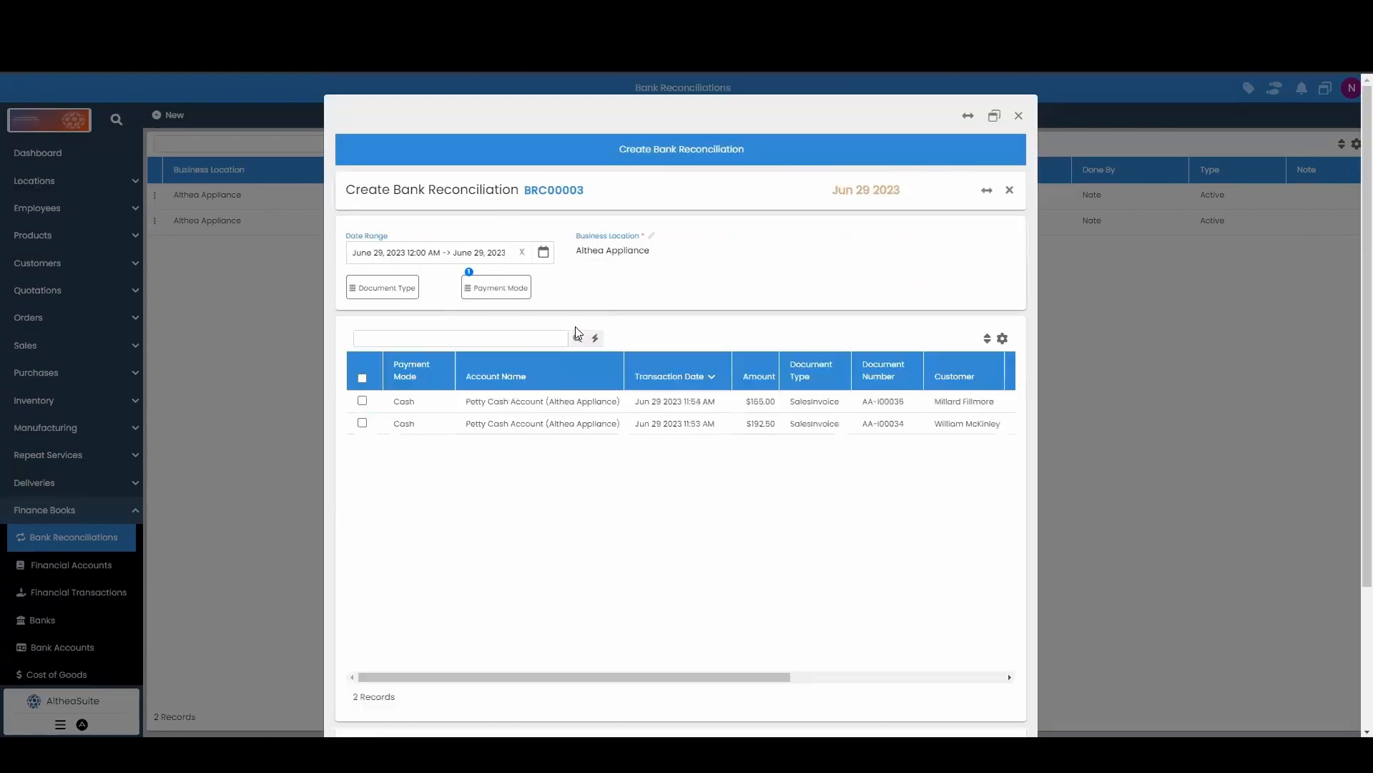
Select both listed cash transactions for reconciliation, trying individual selection before selecting all at once
scroll(757, 476, down, 1)
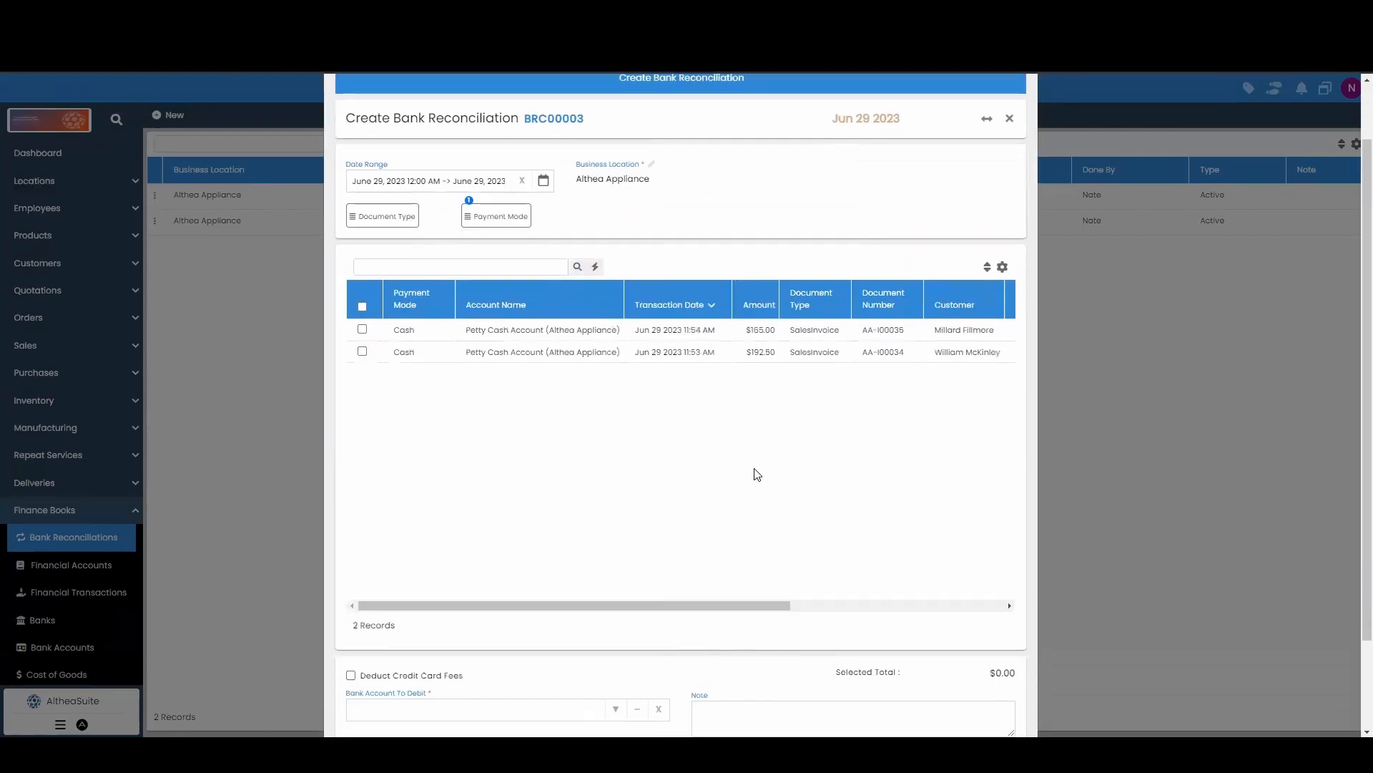
click(362, 330)
click(362, 349)
click(362, 349)
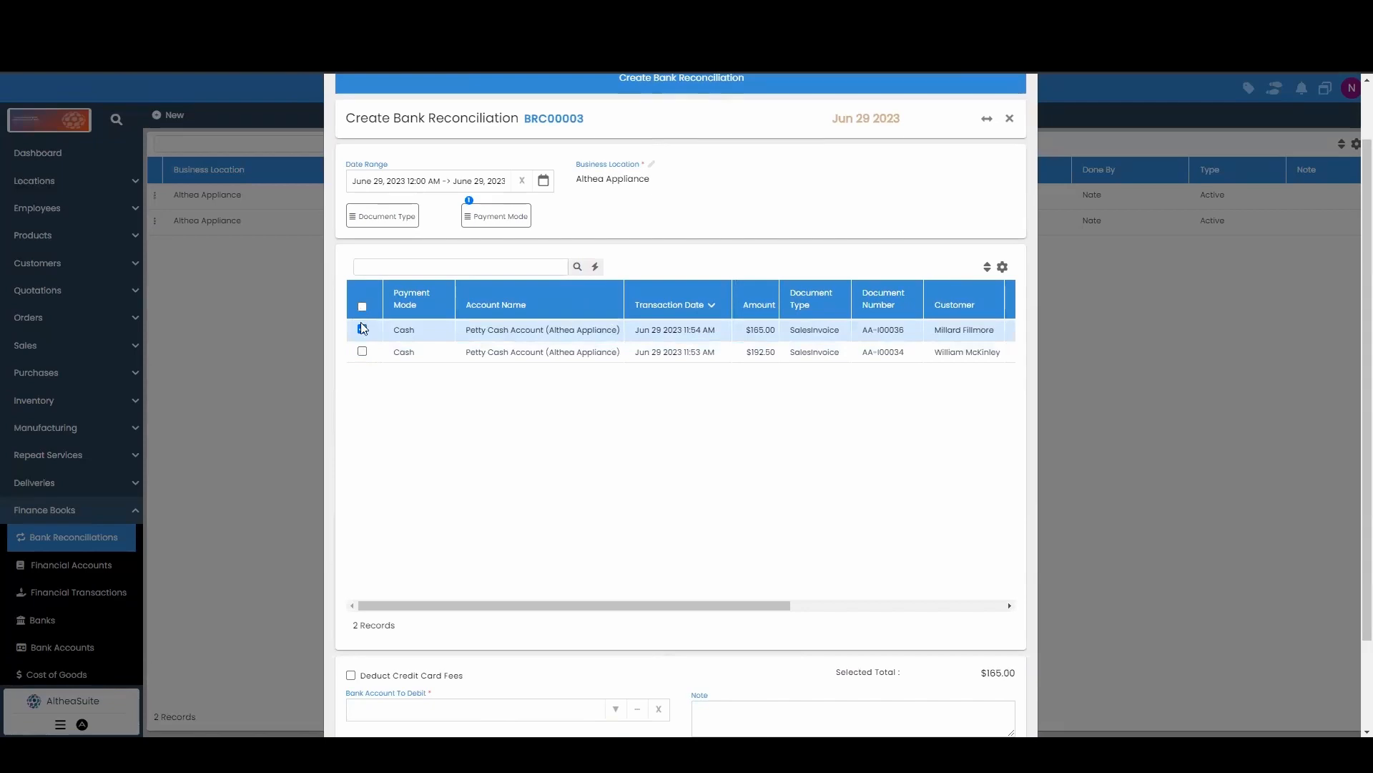
click(362, 329)
click(363, 308)
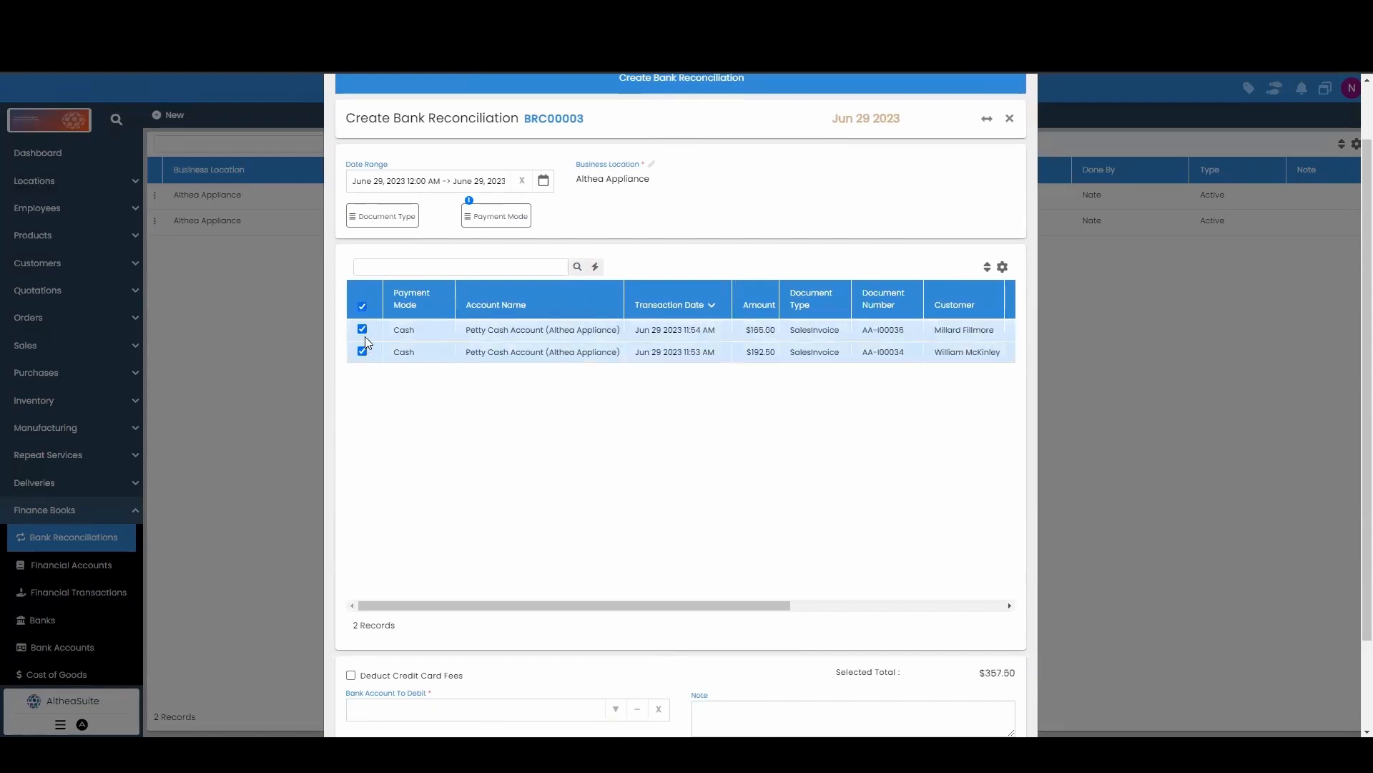
Choose the Bank of America account as the bank account to debit, and save and confirm the reconciliation
scroll(661, 409, down, 2)
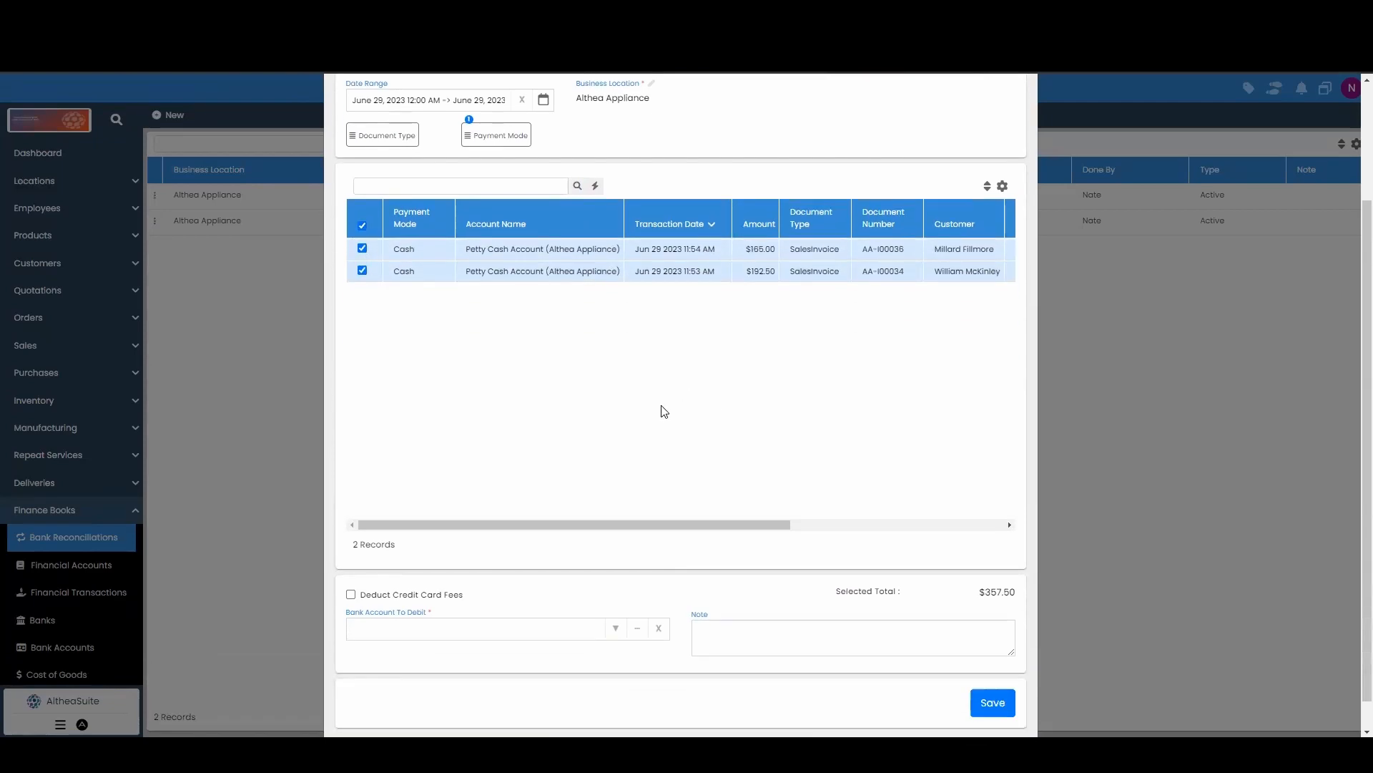
scroll(664, 411, down, 1)
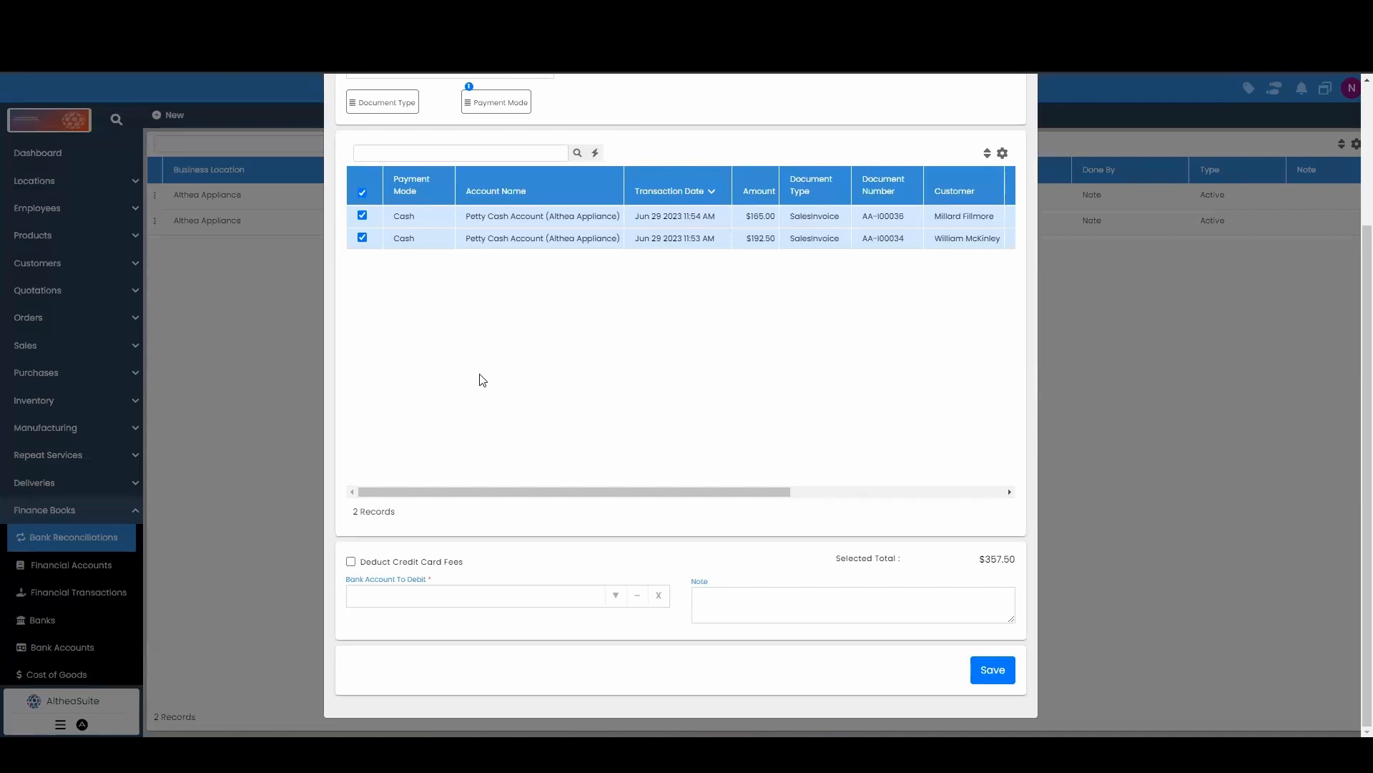
click(423, 598)
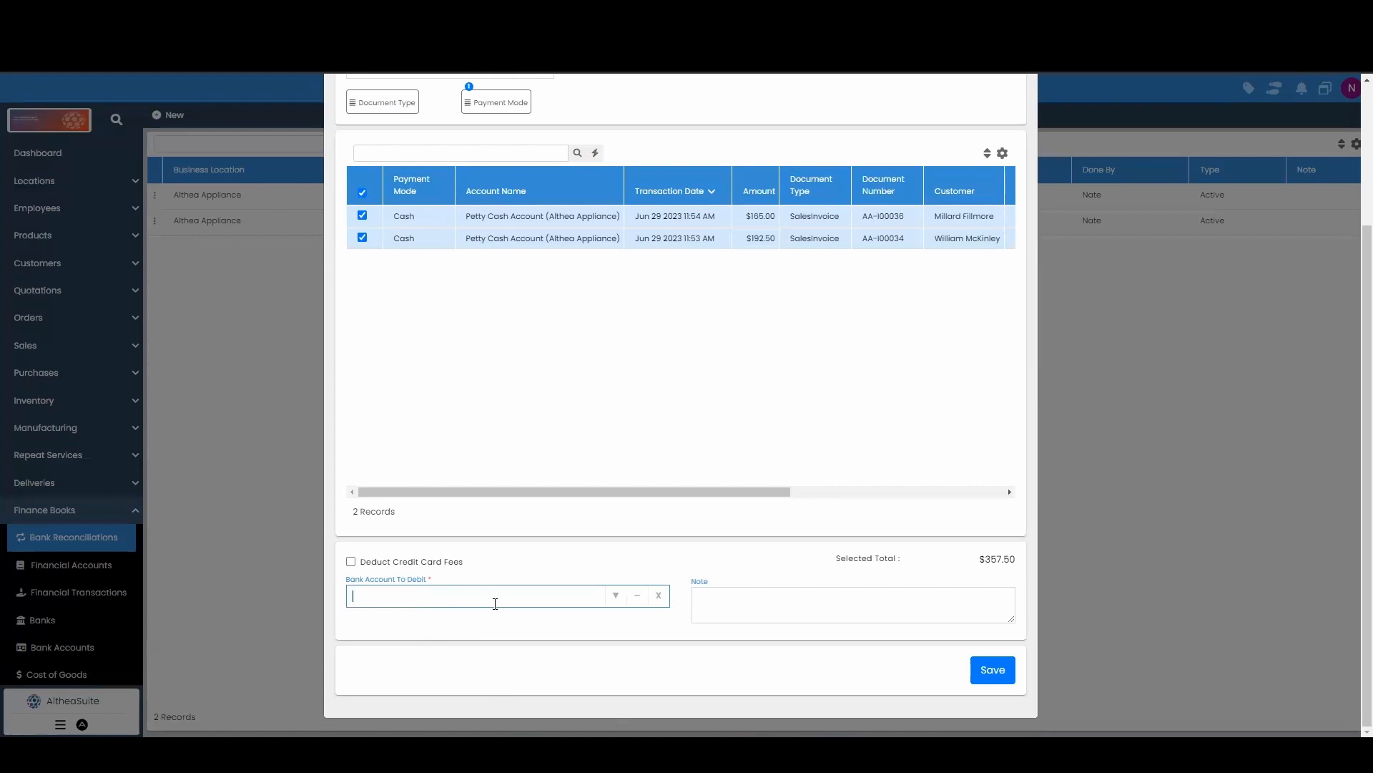
click(615, 596)
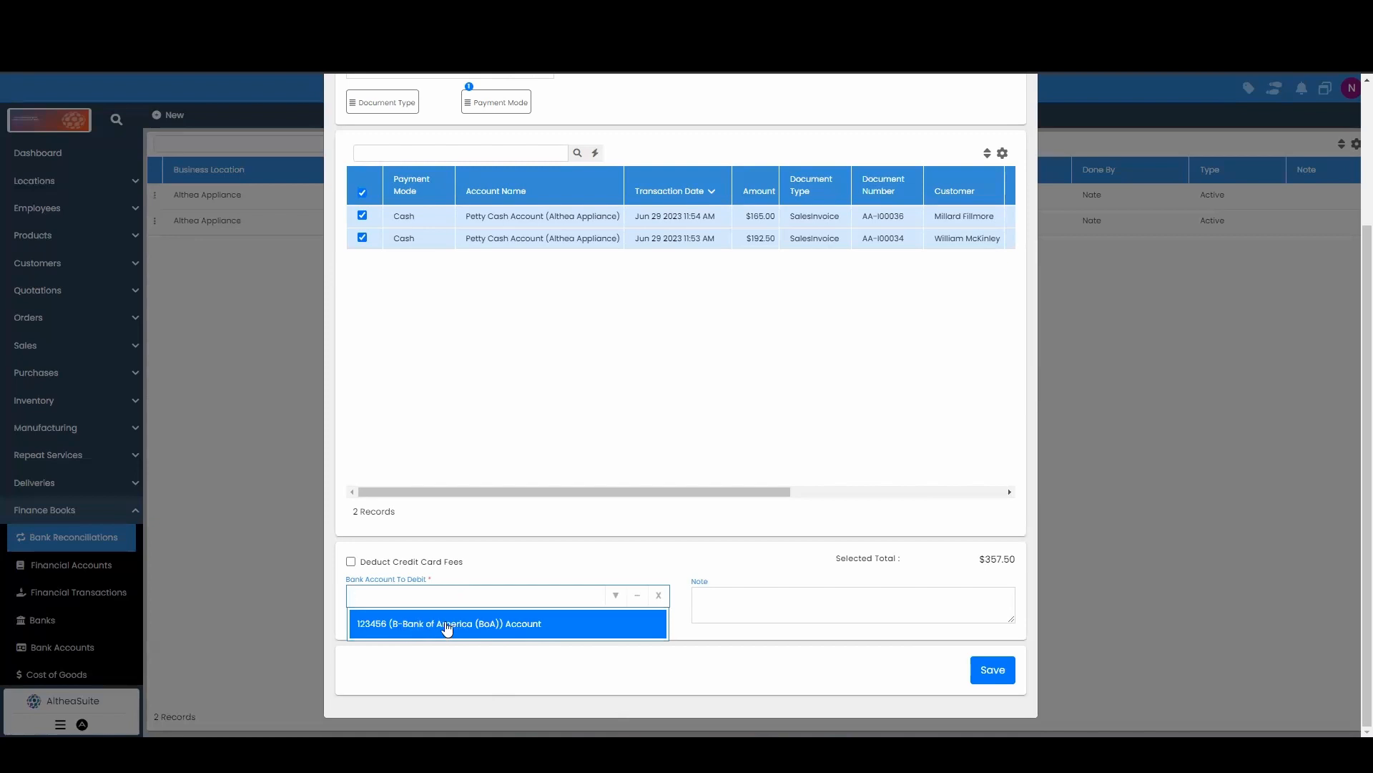
click(500, 625)
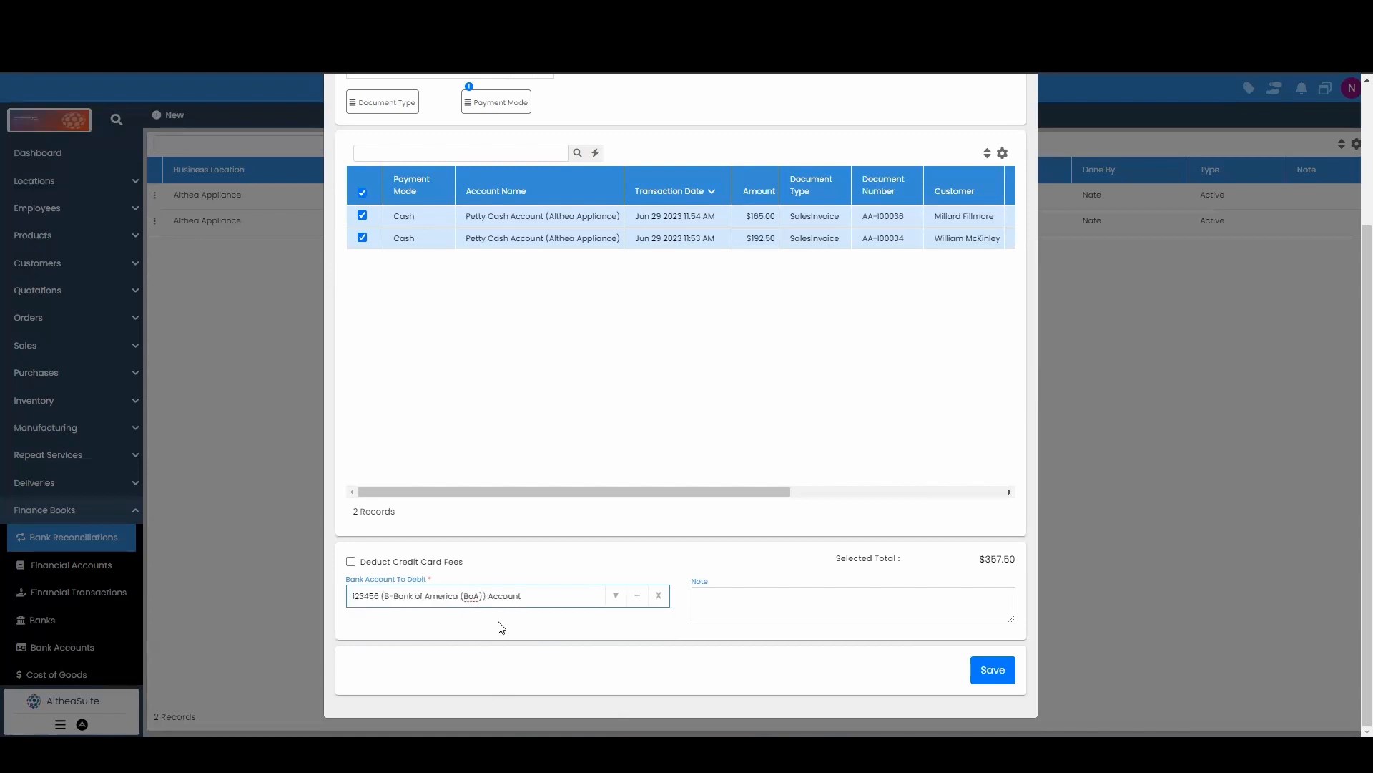
click(558, 631)
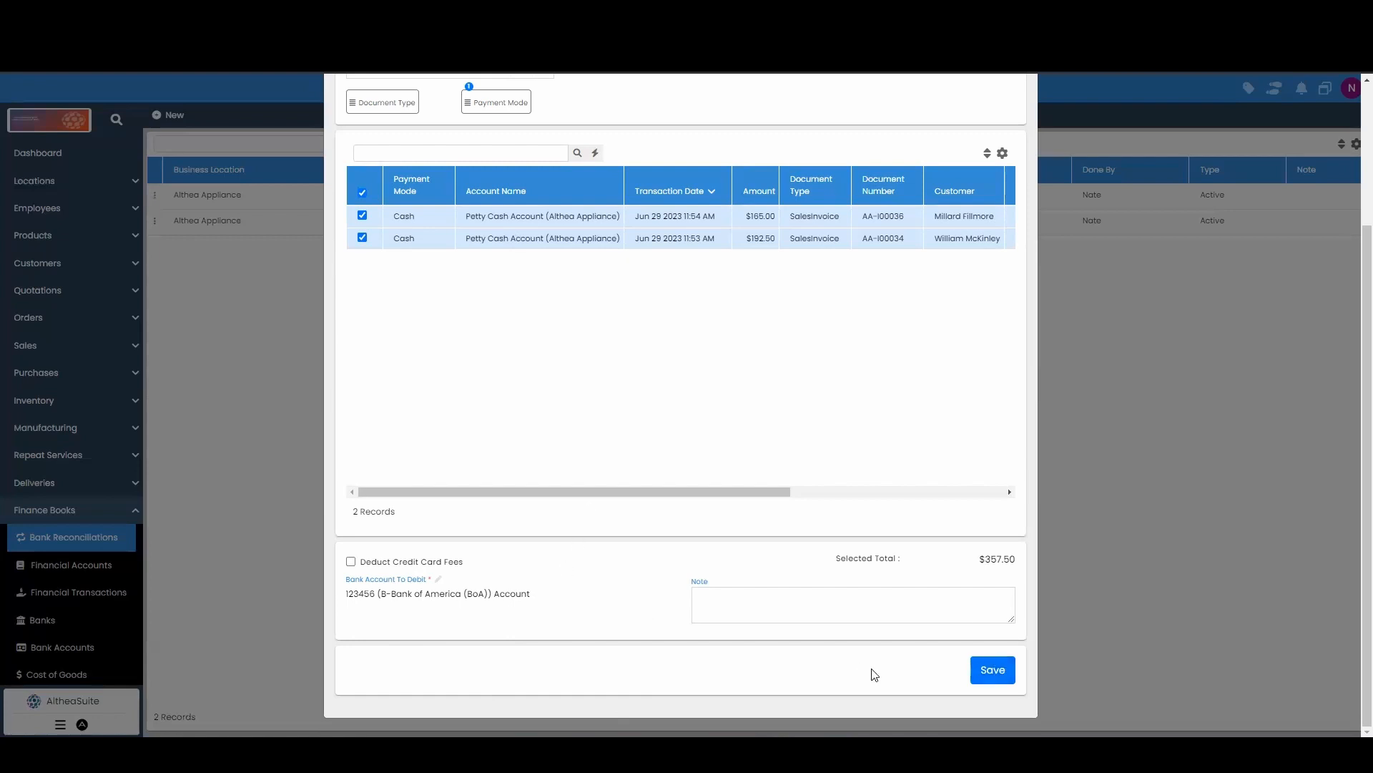
click(994, 671)
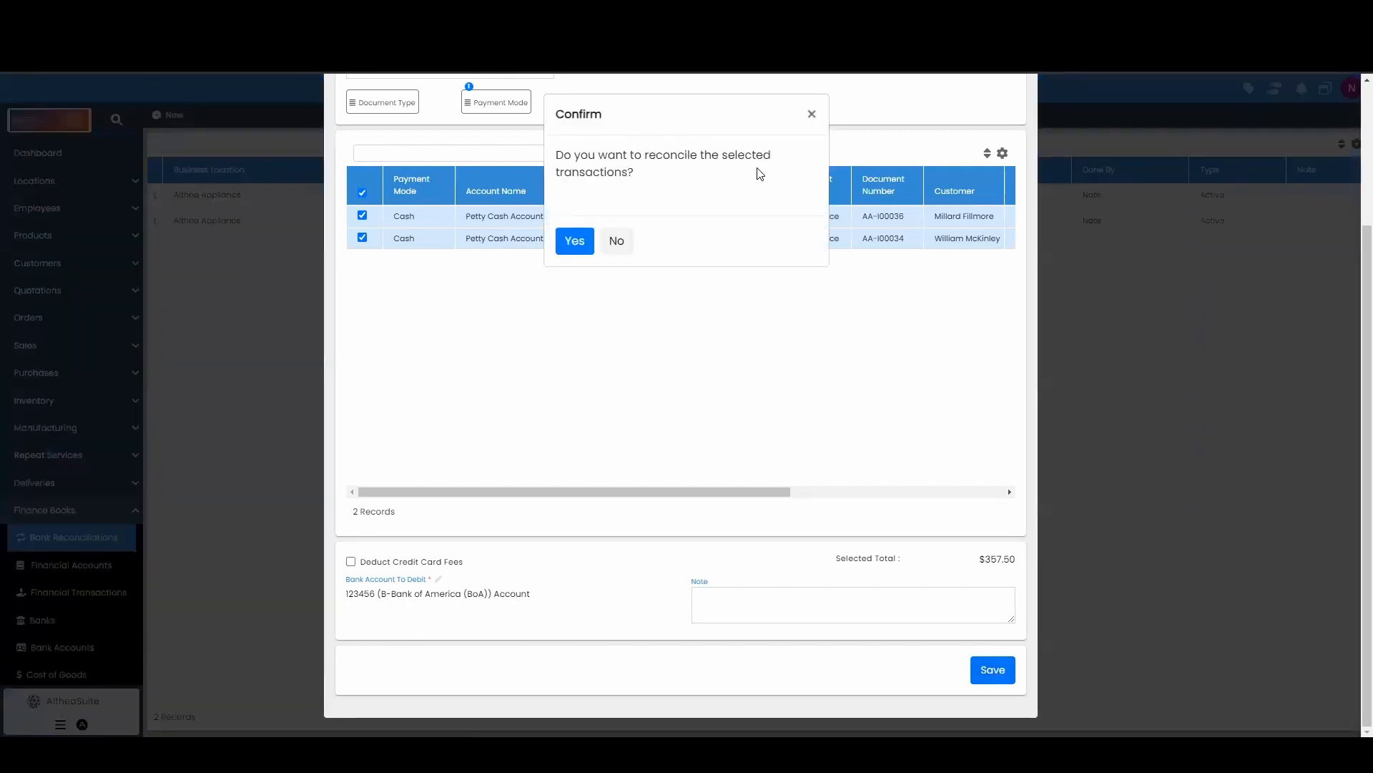
click(574, 240)
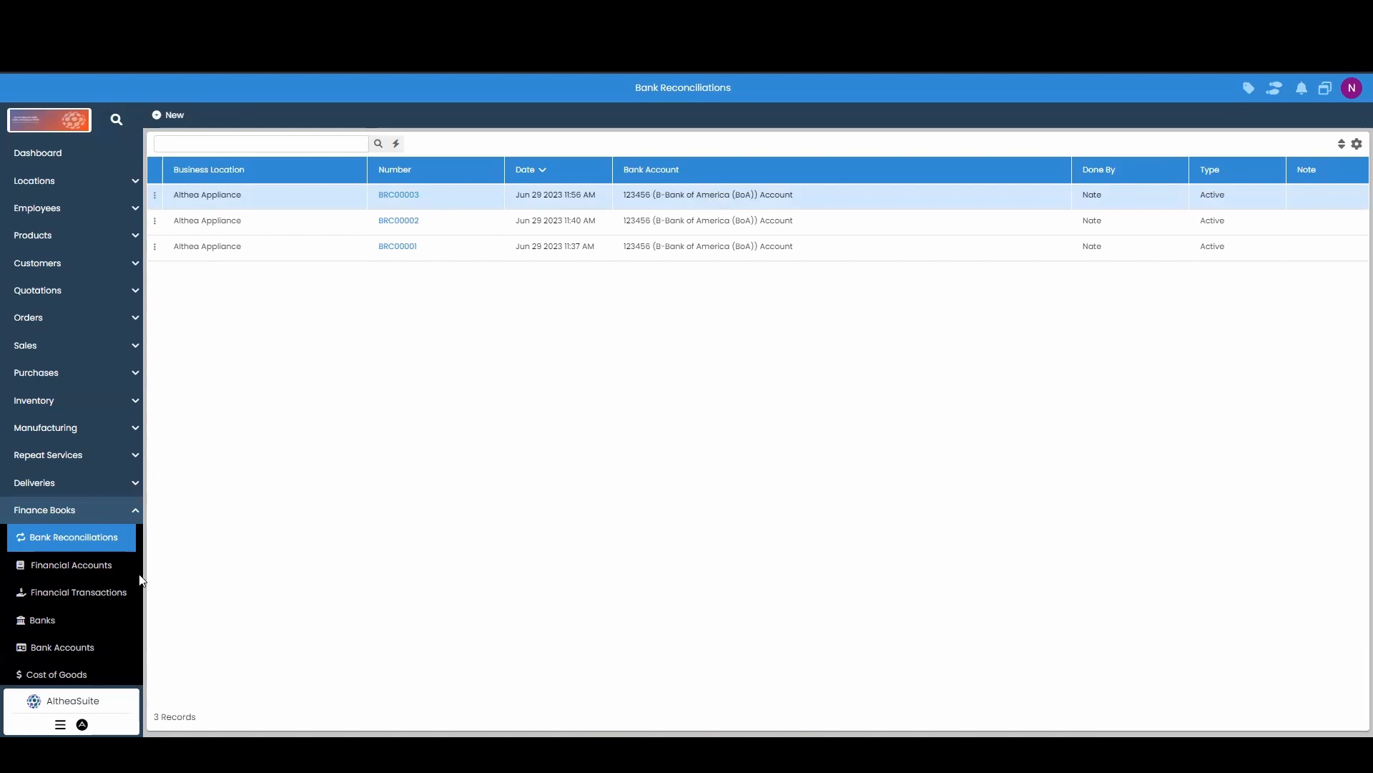
Open the financial transactions and examine the newest bank reconciliation's petty cash and Bank of America entries
click(99, 598)
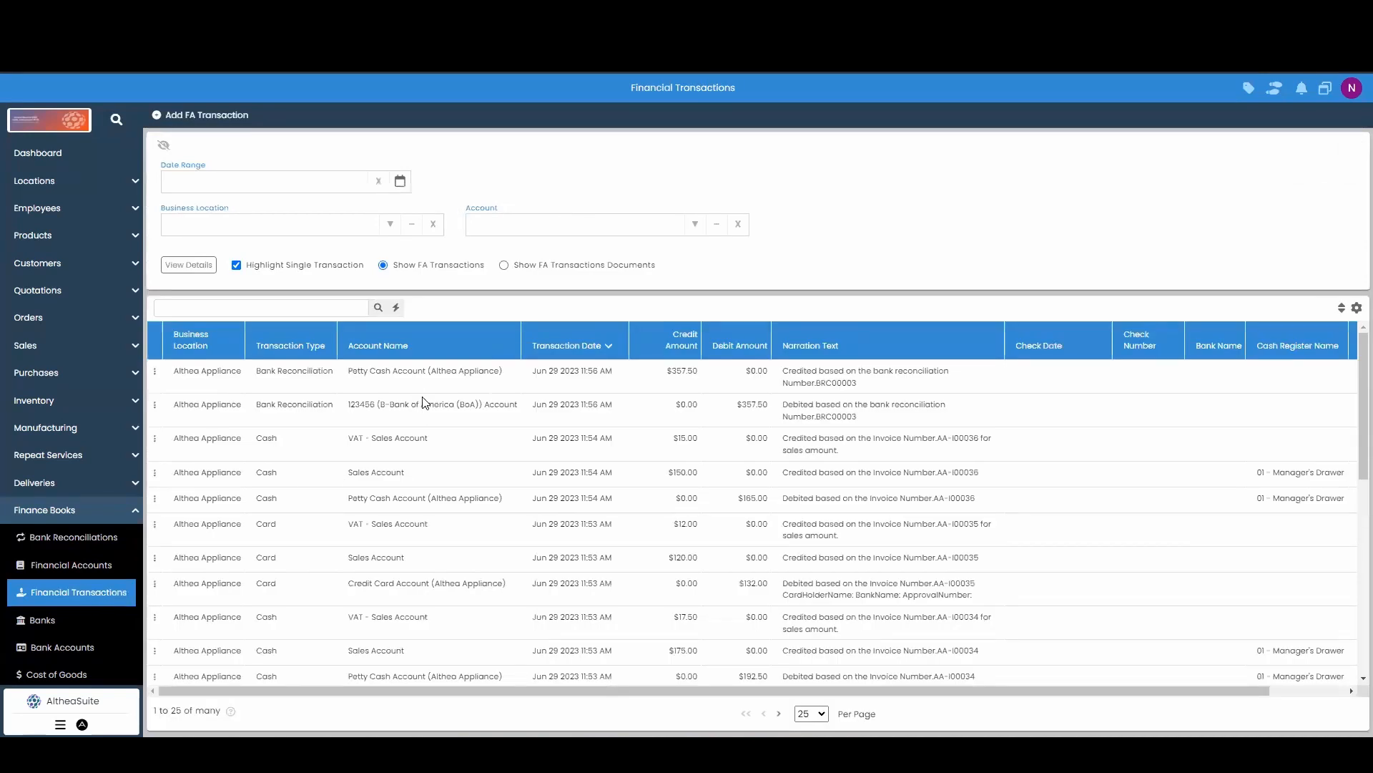
click(454, 373)
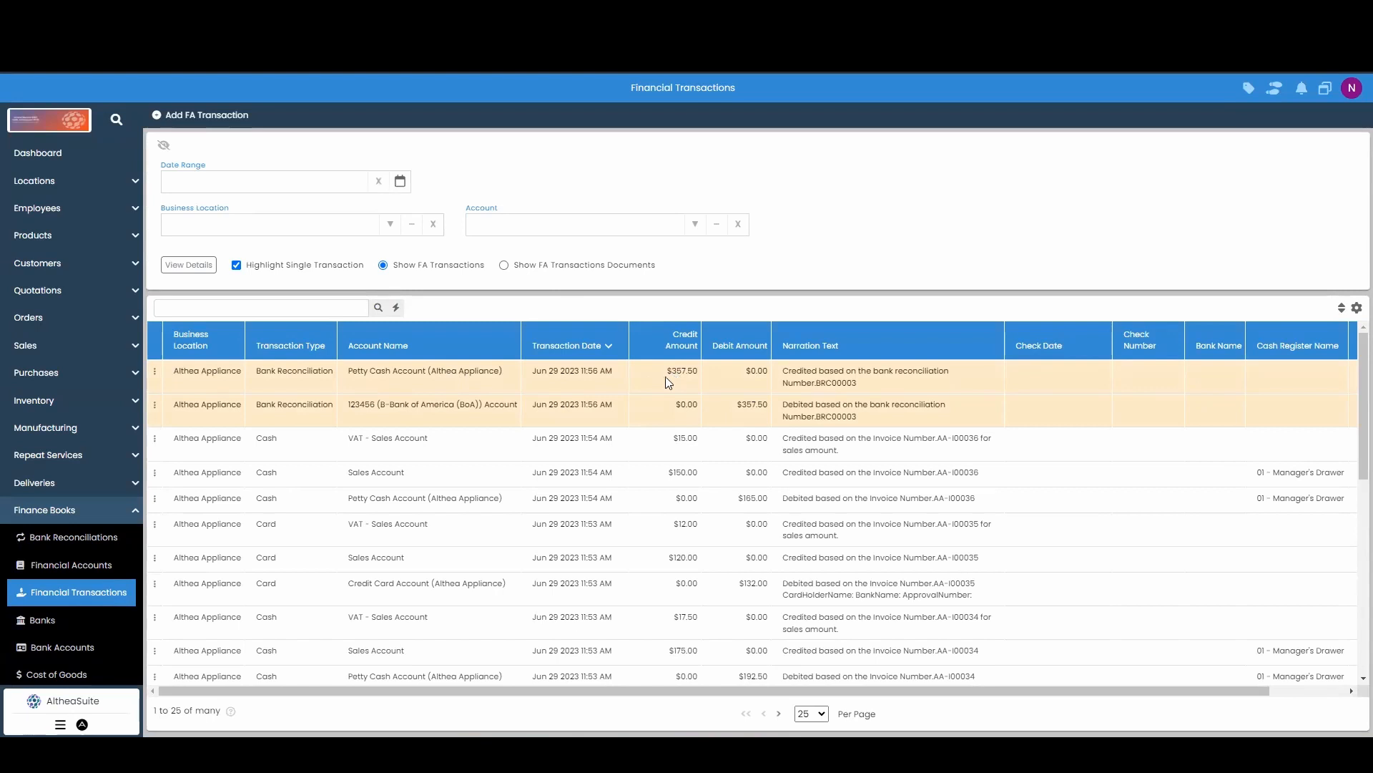
drag(378, 404, 472, 408)
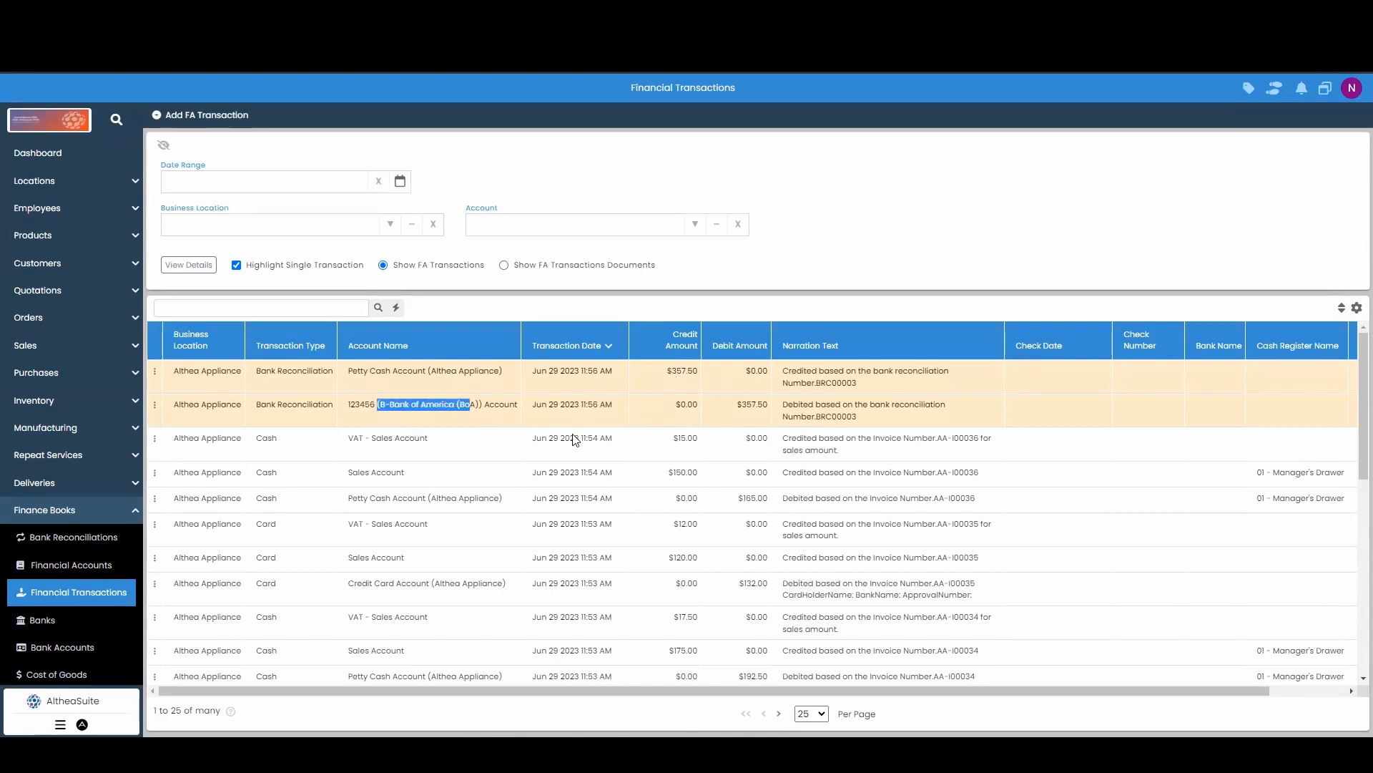
Start another bank reconciliation and limit its date range to June 29, 2023
click(92, 542)
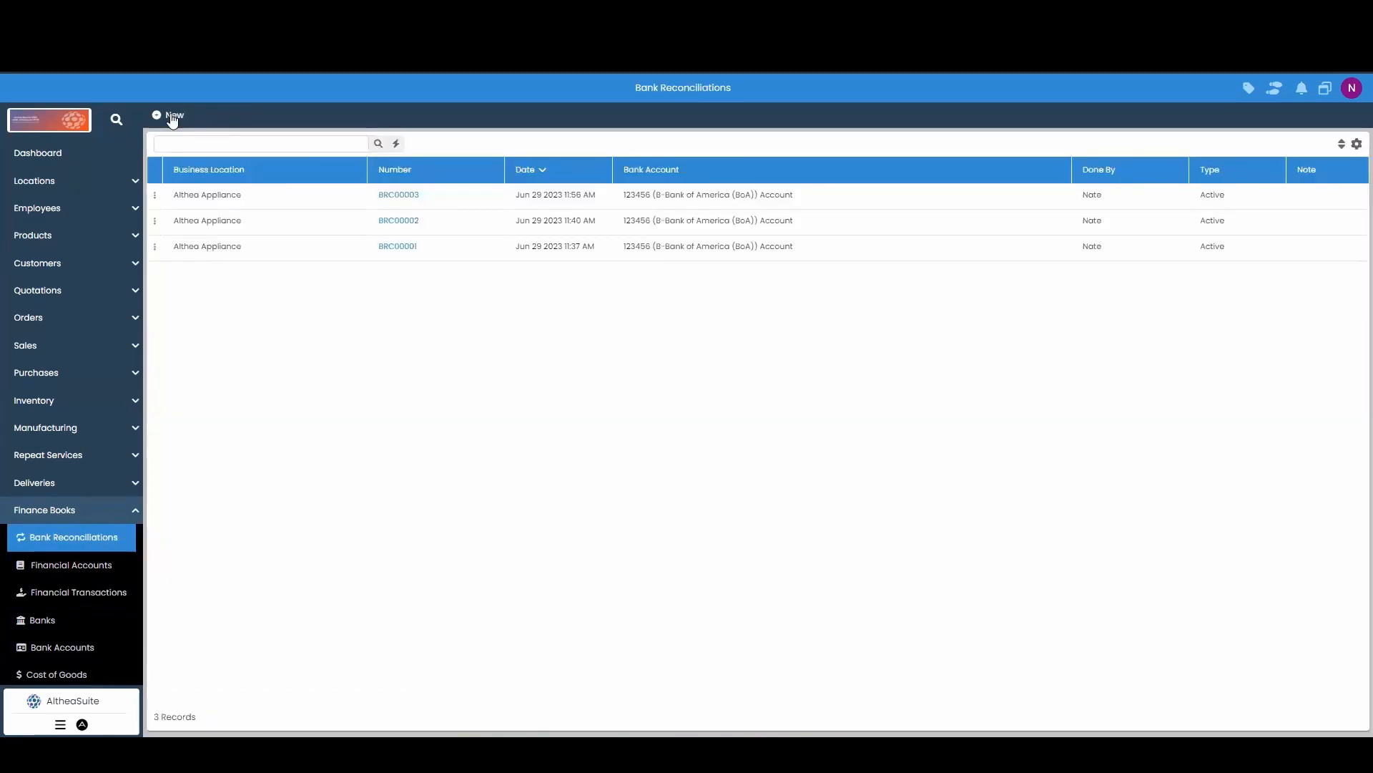
click(172, 116)
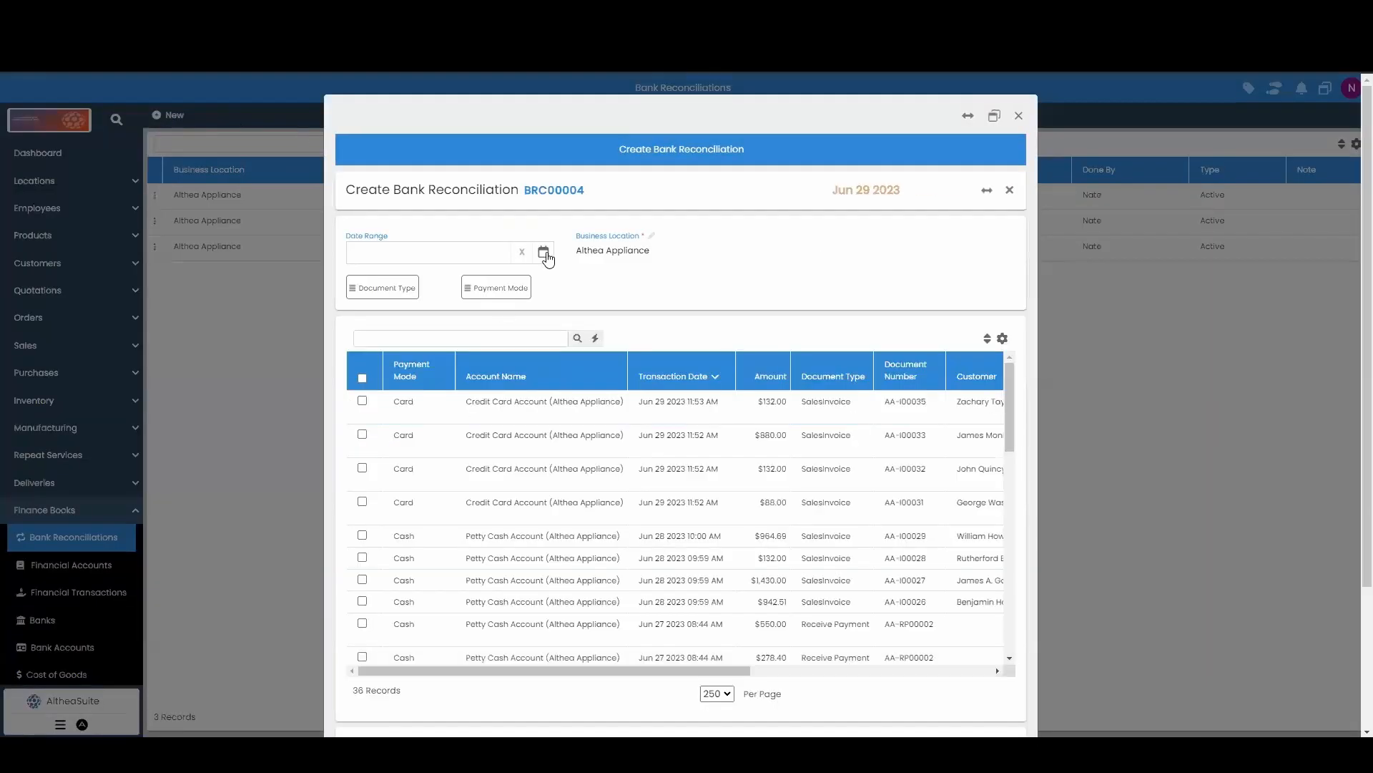
click(544, 252)
click(456, 452)
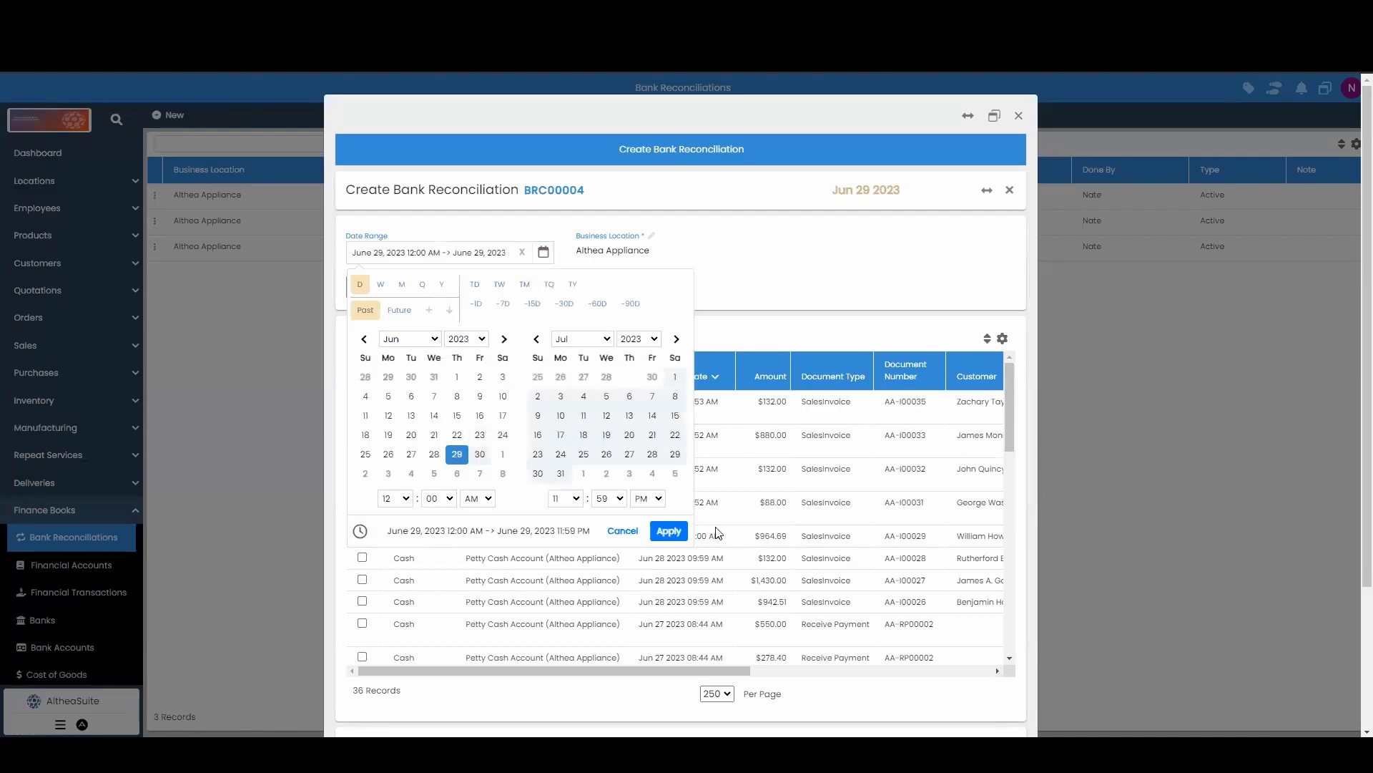
click(669, 530)
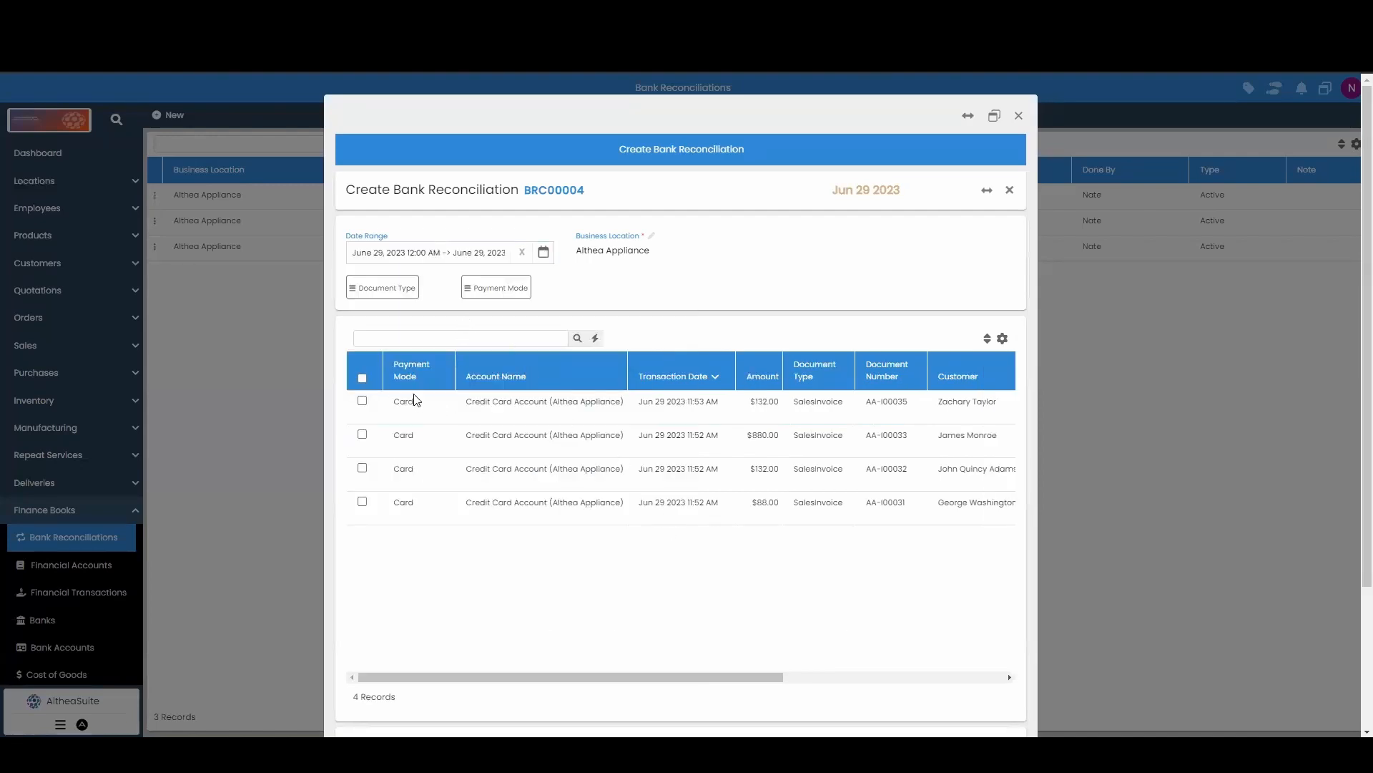
Select all listed card transactions for the second reconciliation
click(362, 378)
scroll(580, 569, down, 3)
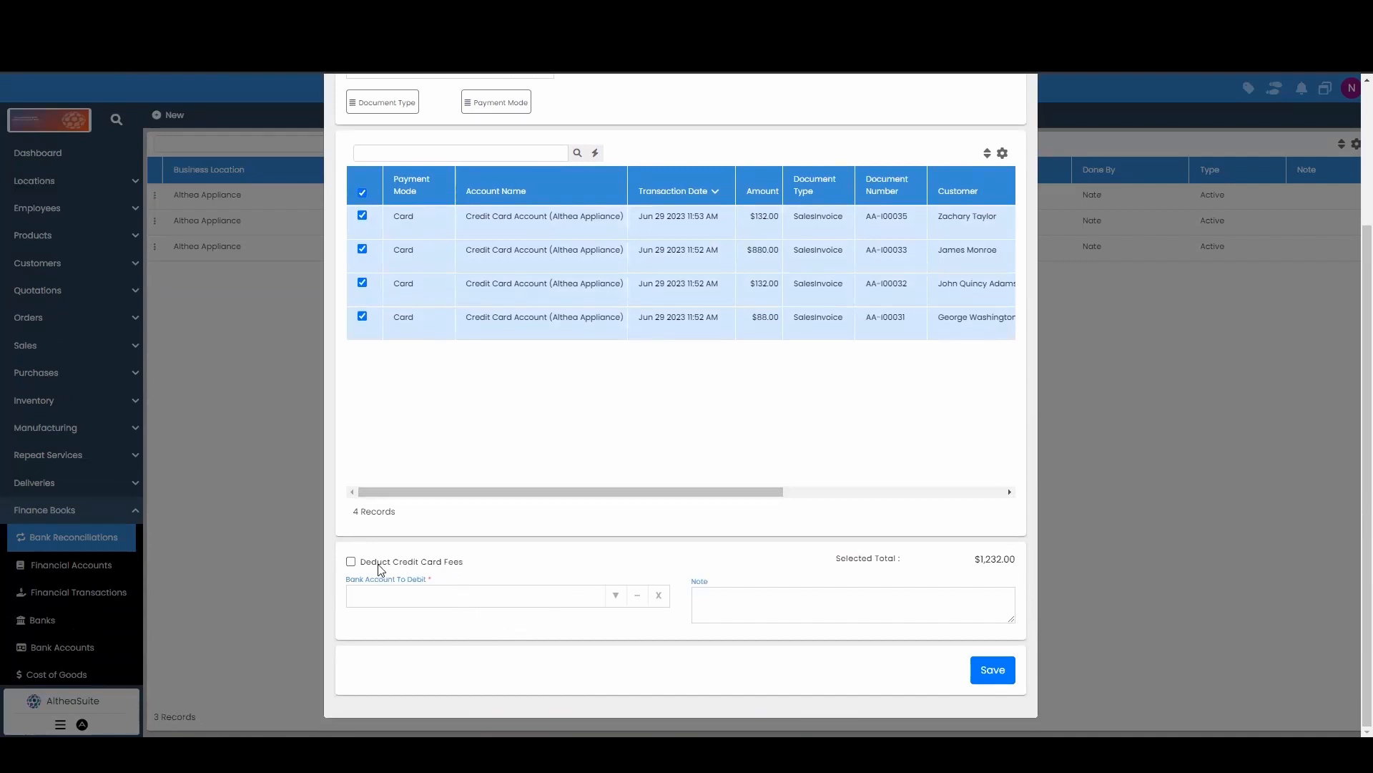
Enable deduction of credit card fees with Credit Card Commisson as the fee expense account and a fee percentage of 3
click(438, 565)
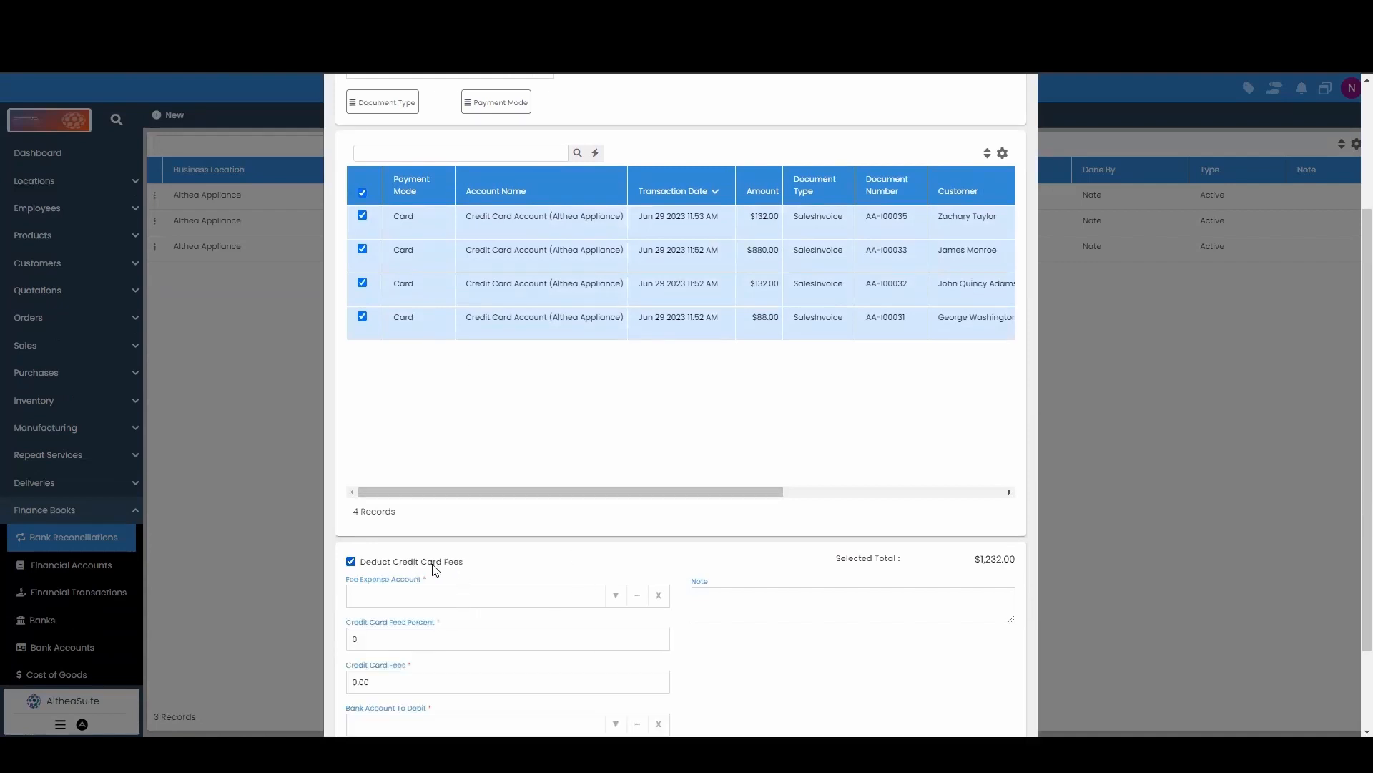
scroll(550, 427, down, 2)
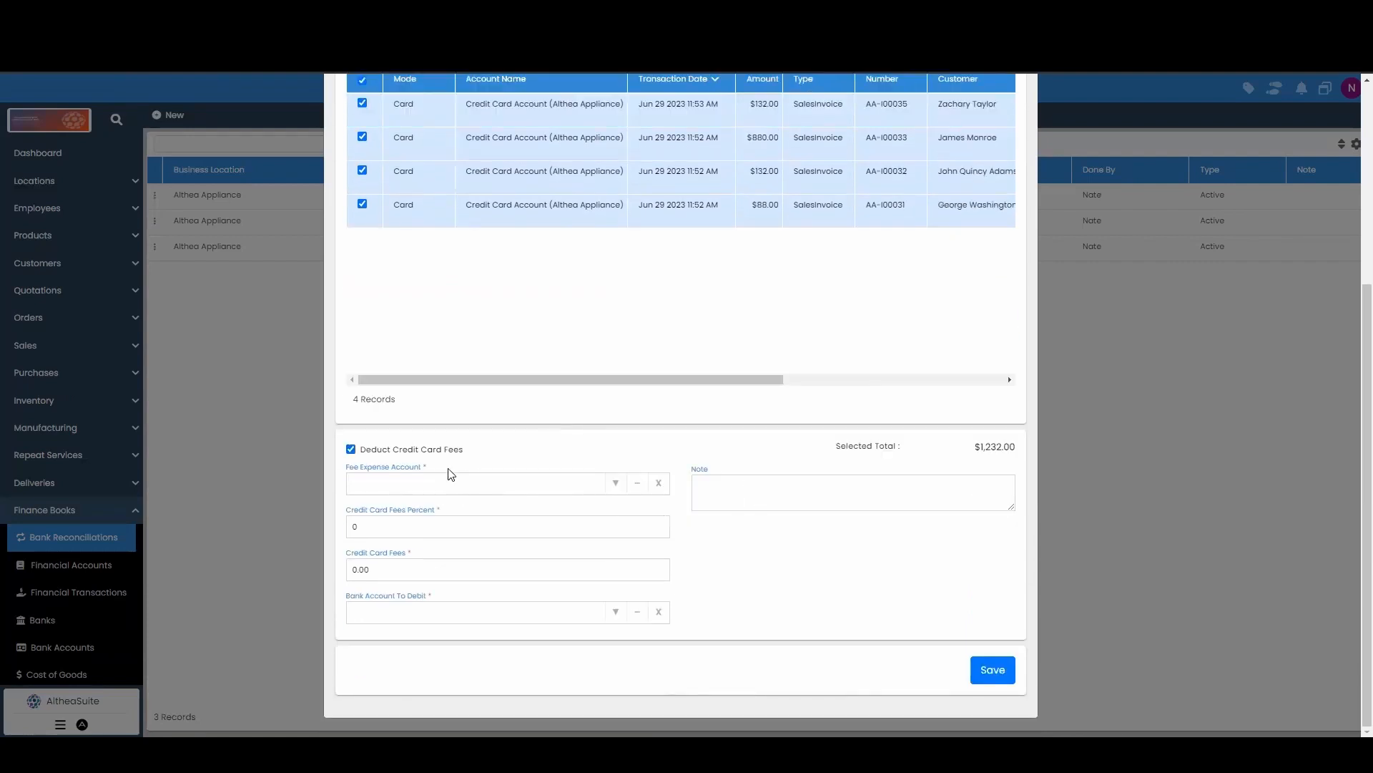
click(406, 482)
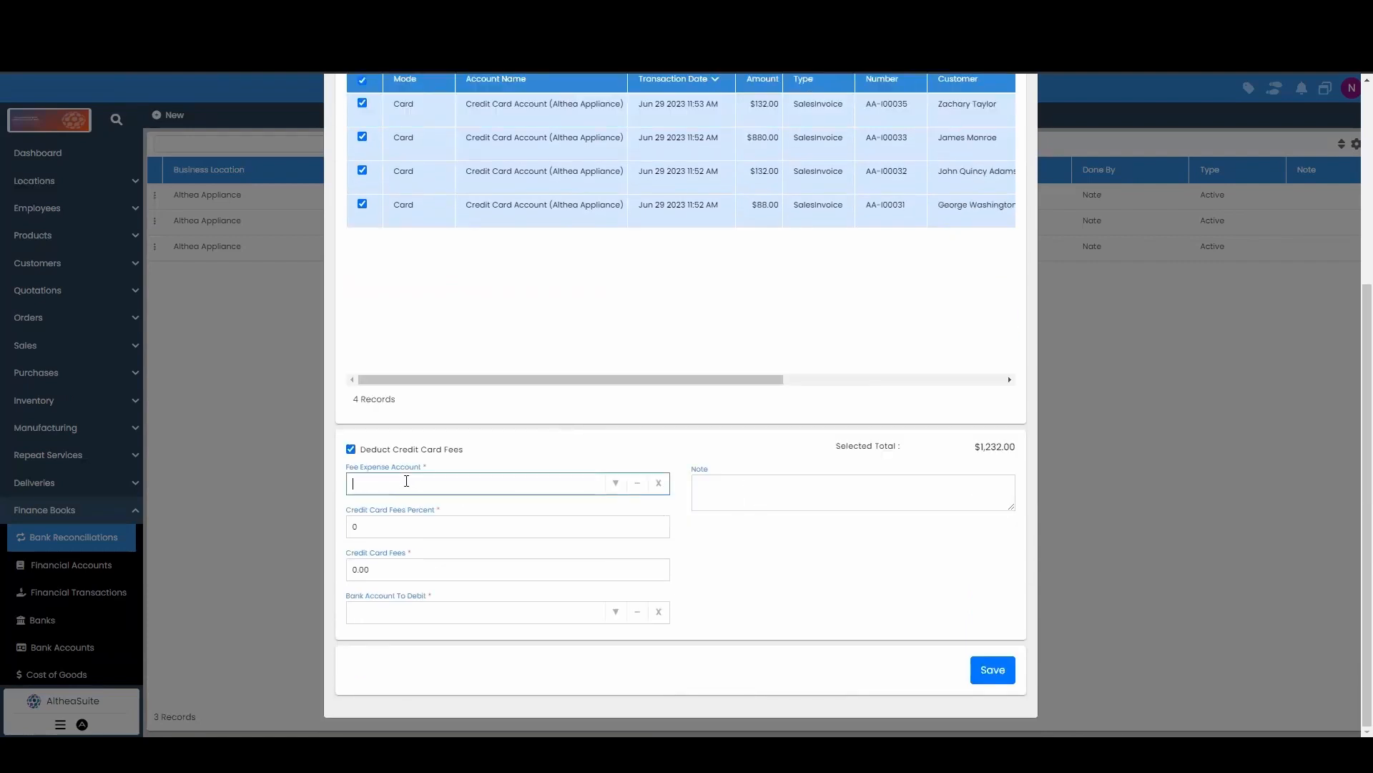
click(614, 484)
text(Credit Card Commisson)
click(449, 527)
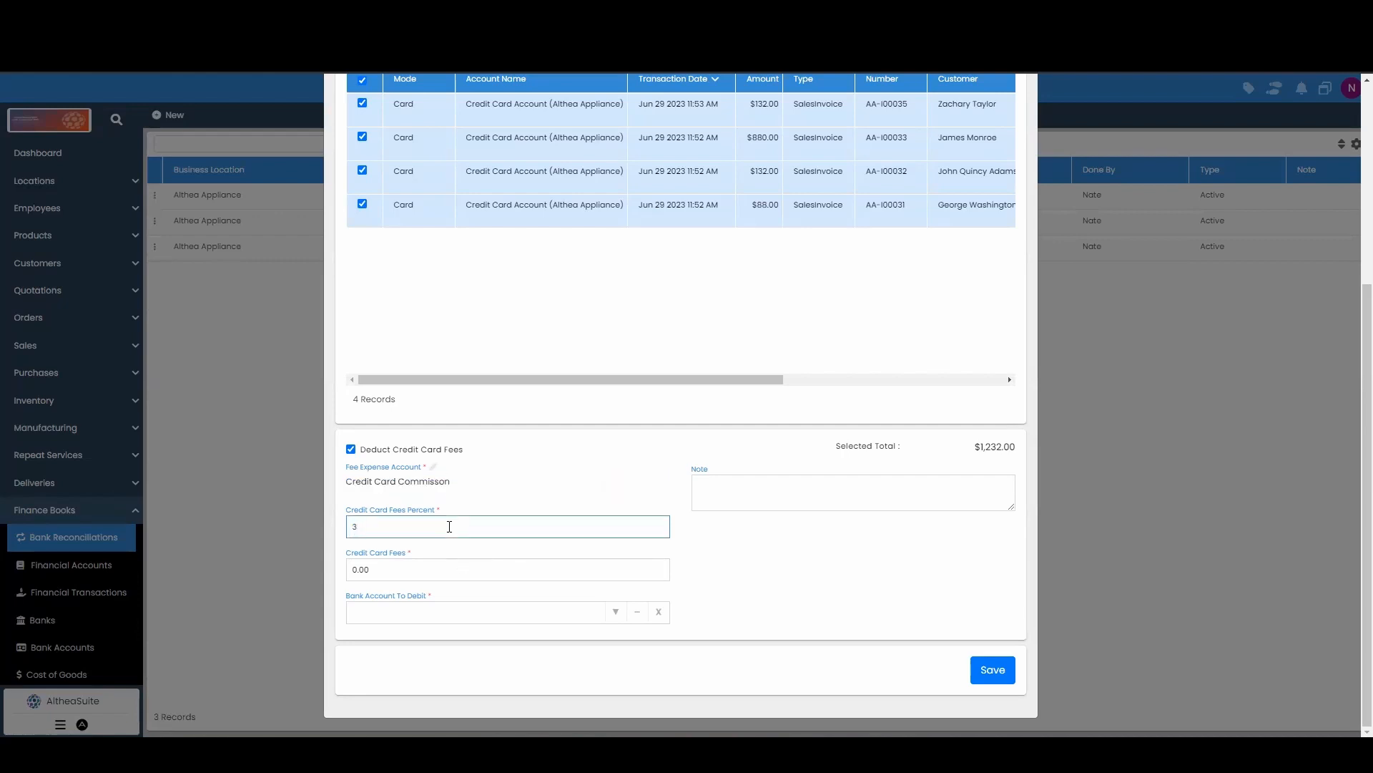
click(737, 552)
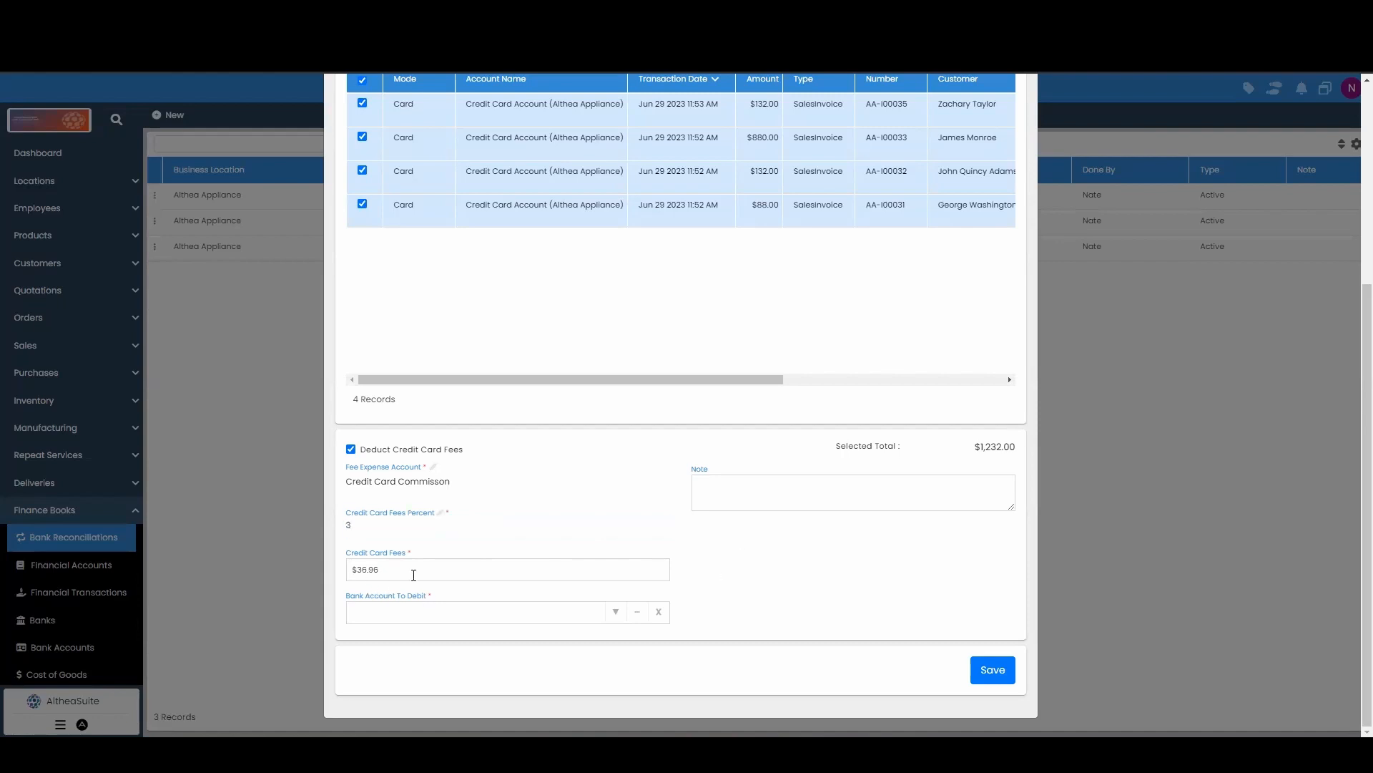
drag(971, 445, 1031, 453)
click(964, 459)
Try a credit card fees amount of $40 instead of the calculated one, and clear the entry
click(410, 576)
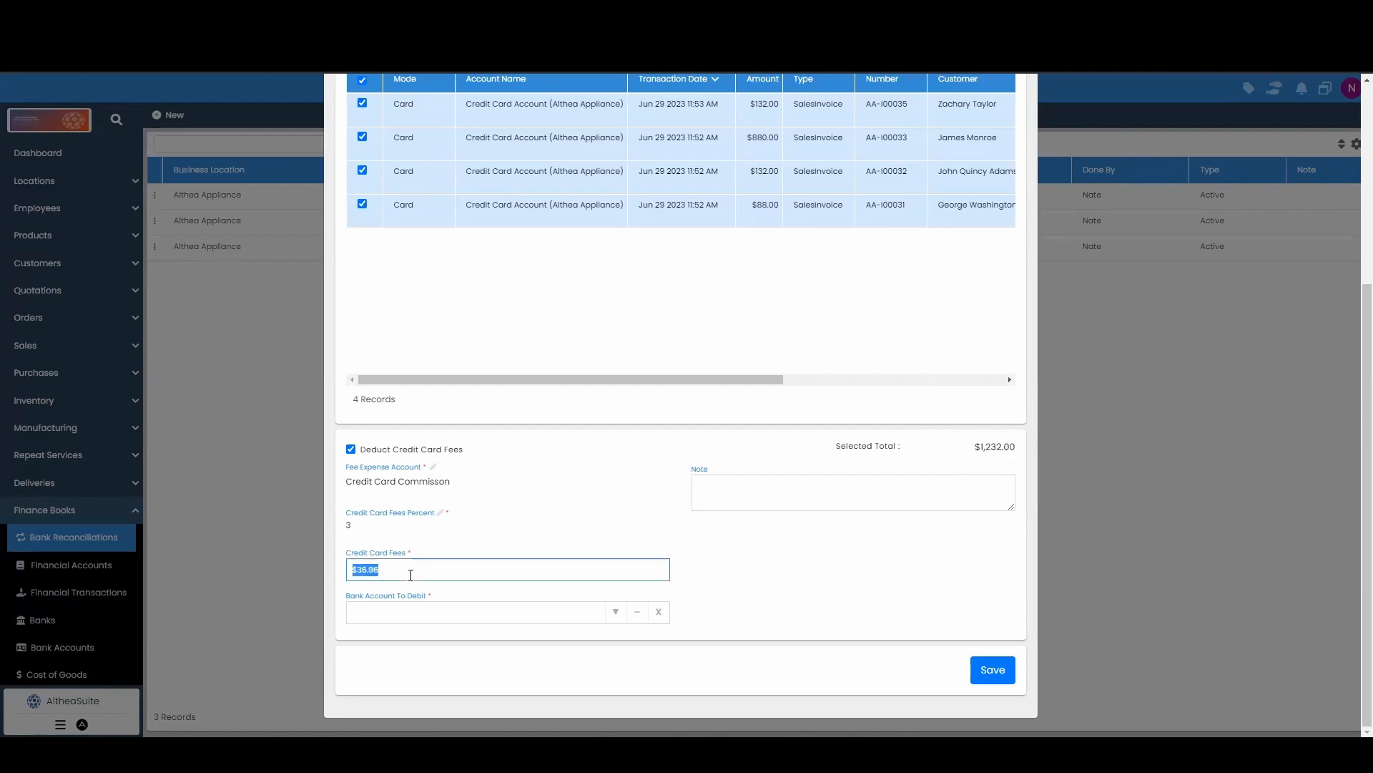
text(40)
click(701, 554)
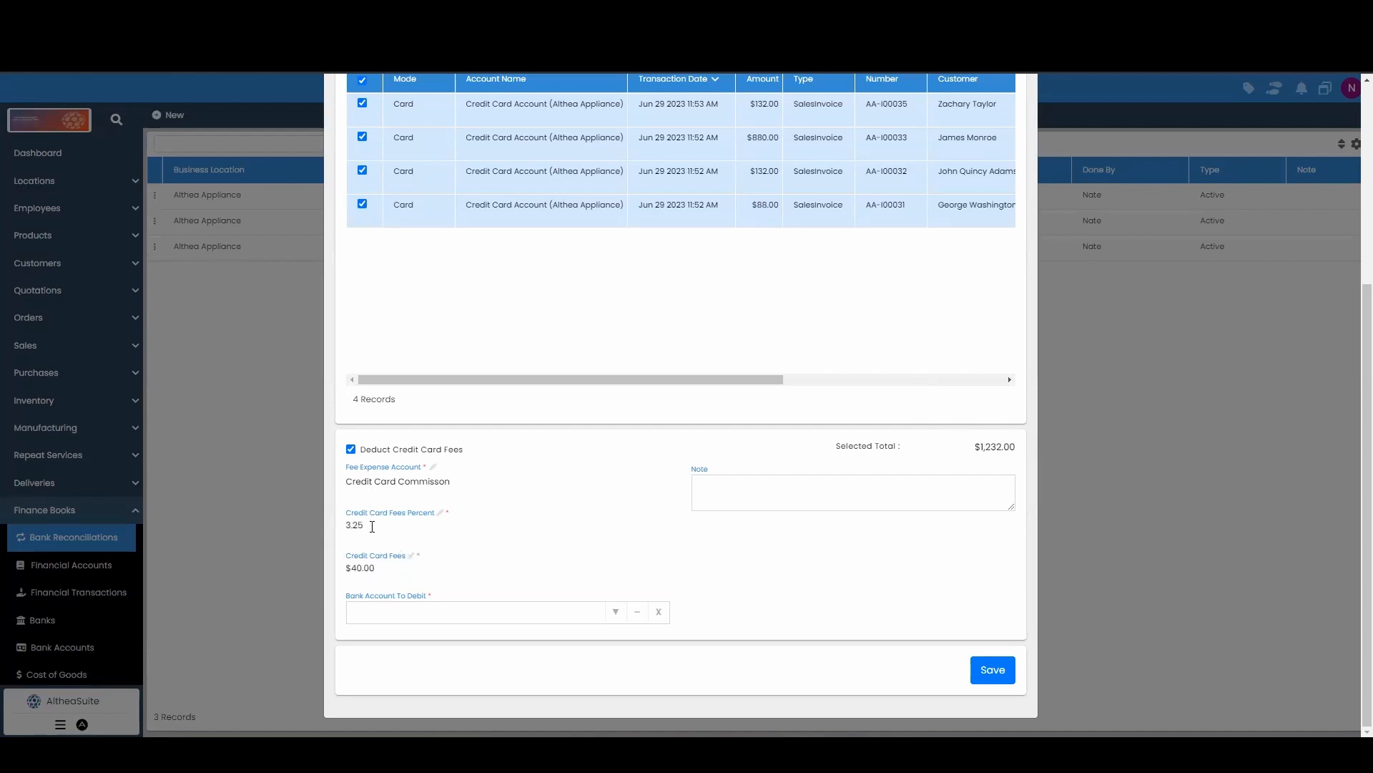
click(397, 569)
key(BackSpace)
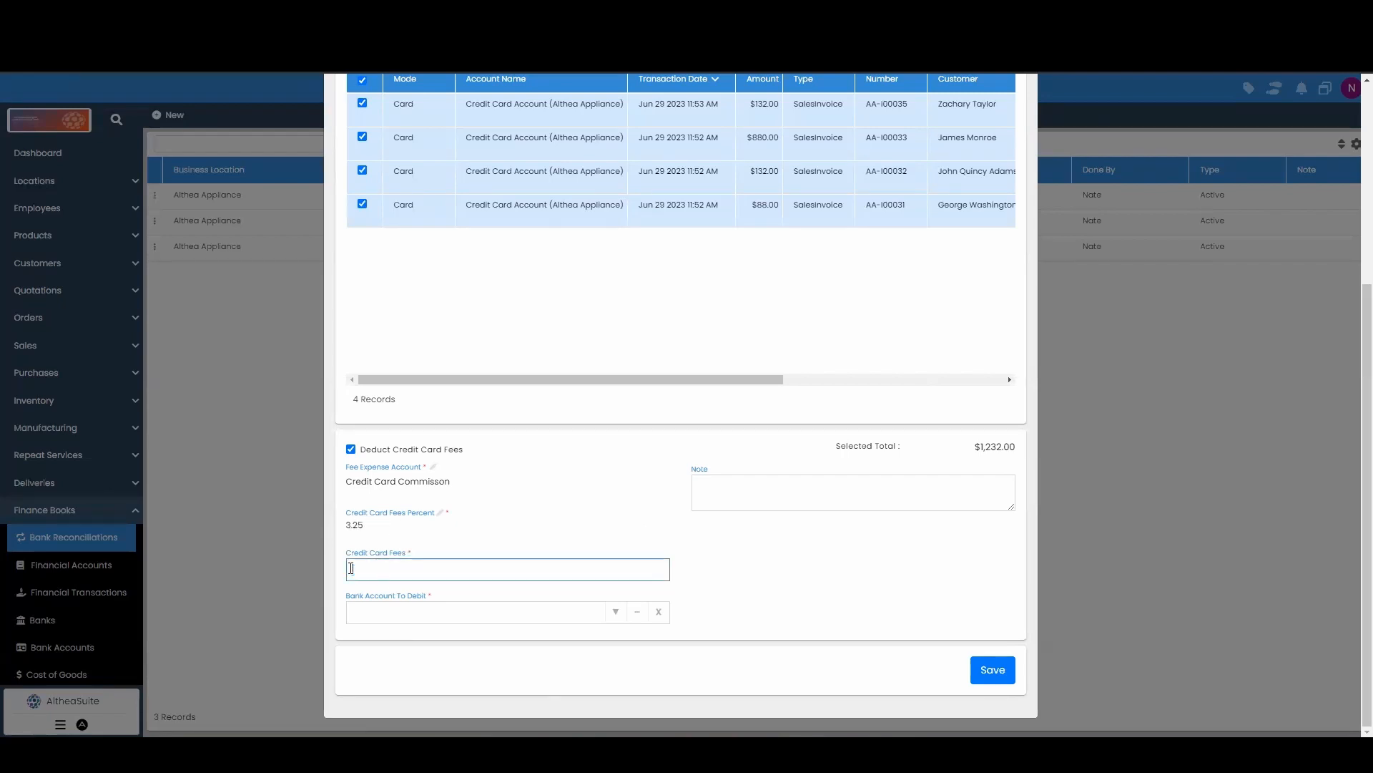
Set the credit card fees percent back to 3 so that the fee amount is recalculated
click(405, 521)
text(3)
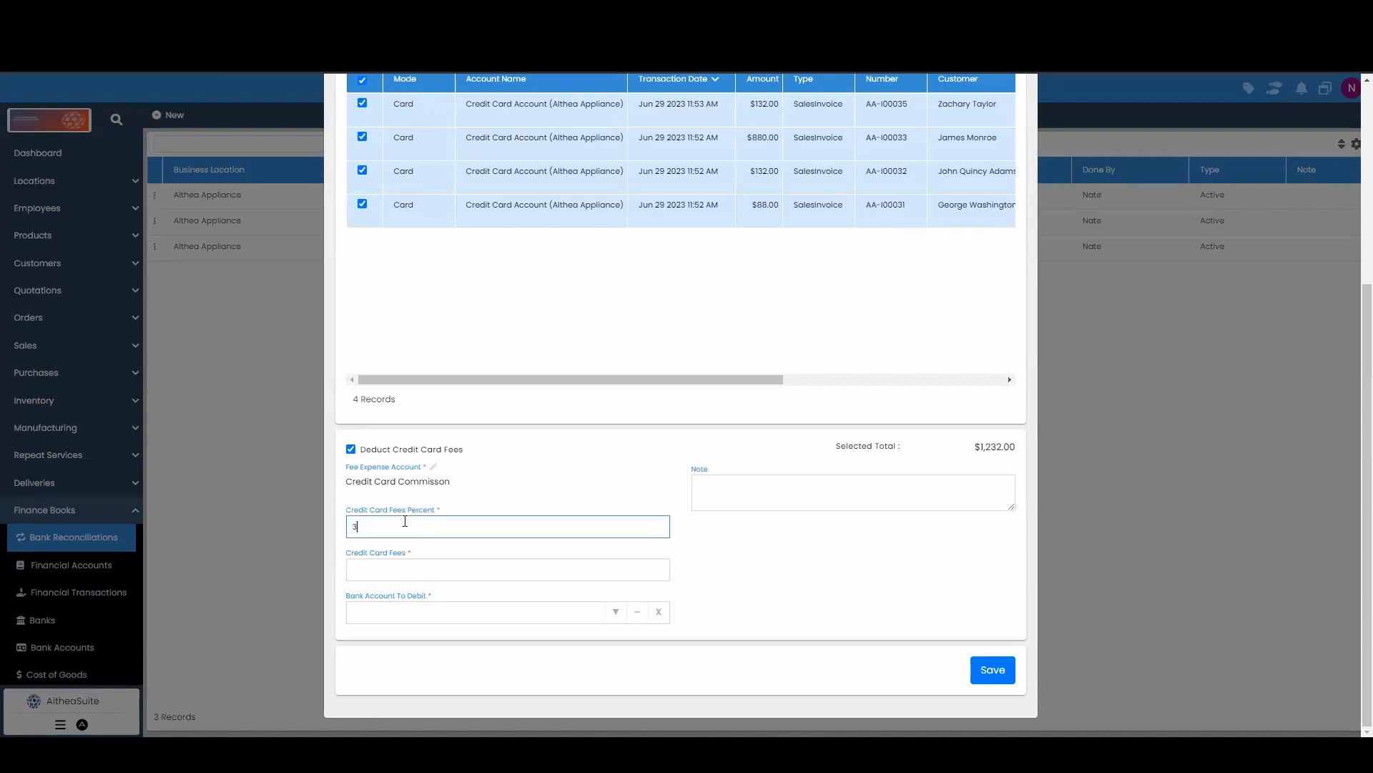
click(717, 570)
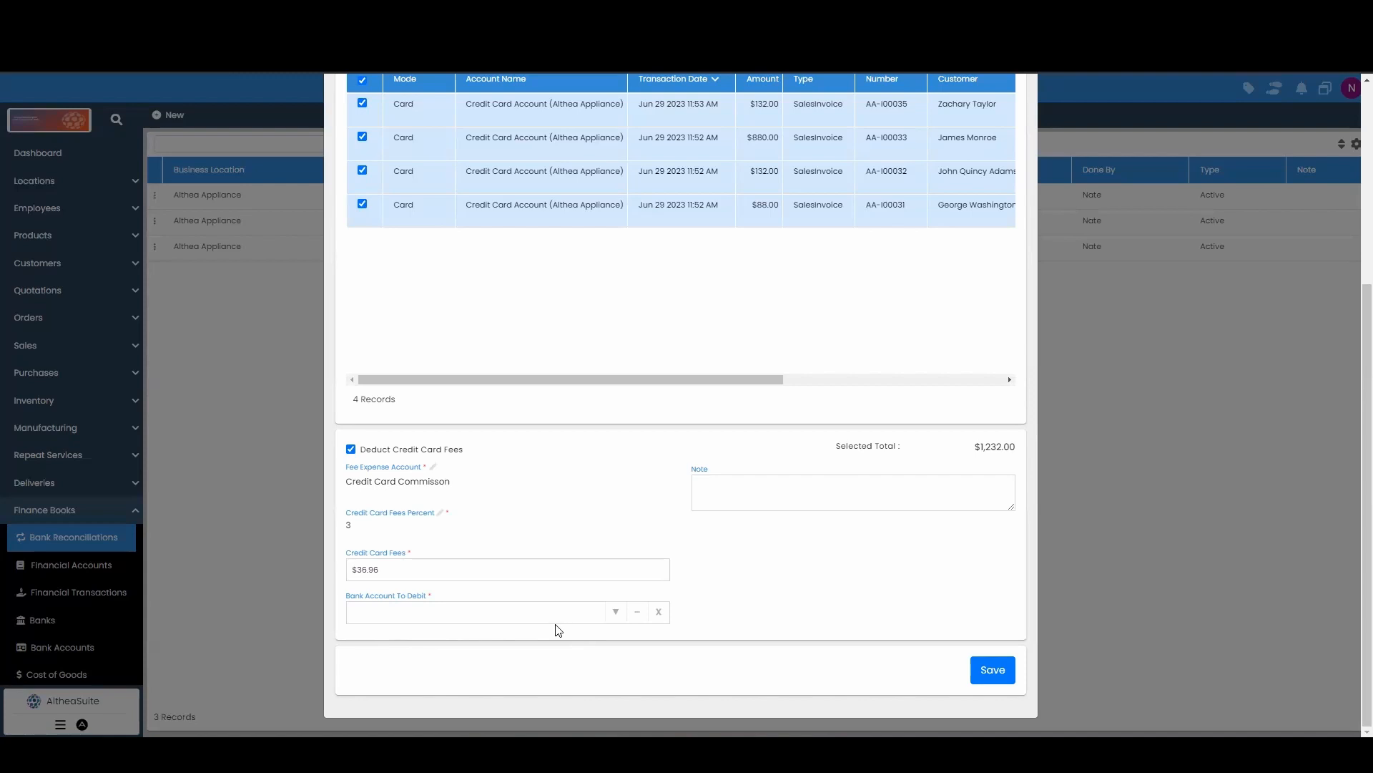
Choose the Bank of America account as the account to debit for the card transactions, and save and confirm the reconciliation
click(615, 620)
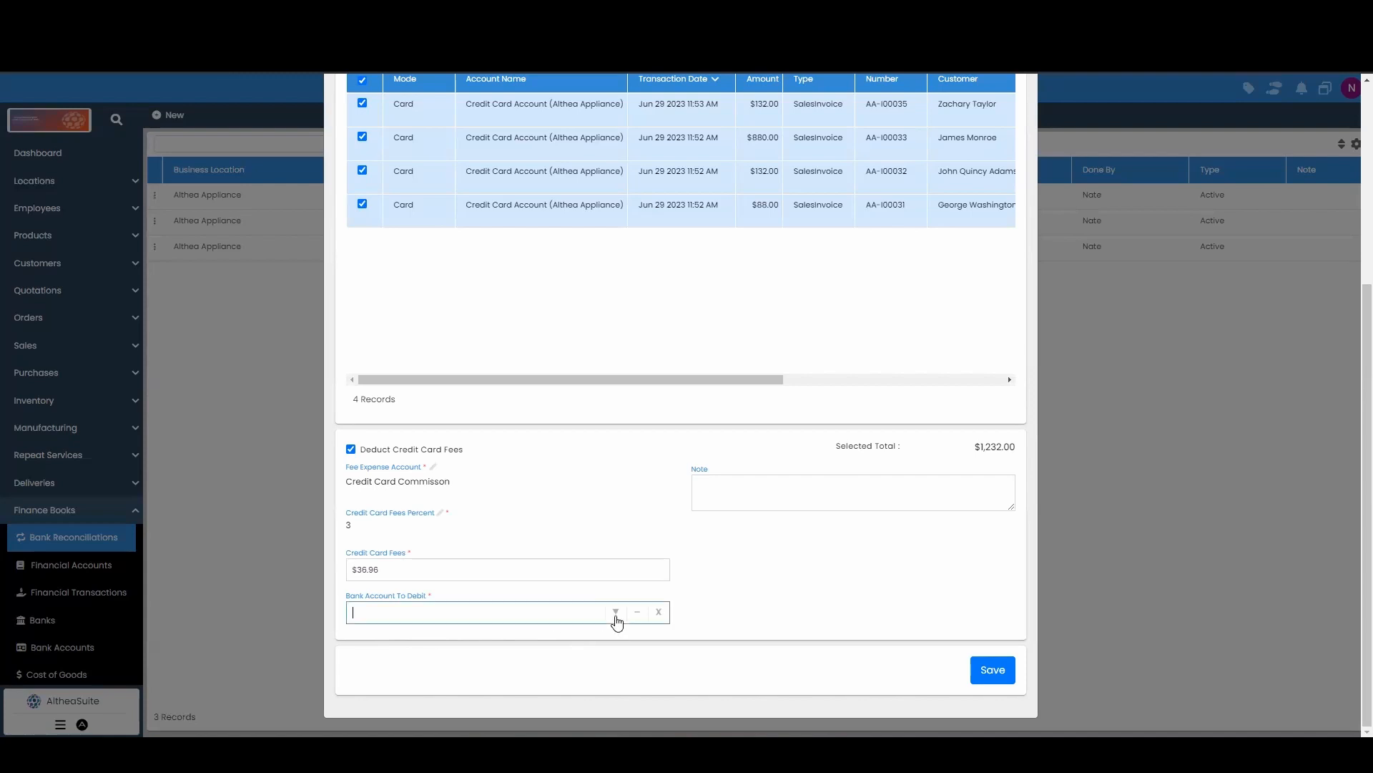
click(445, 646)
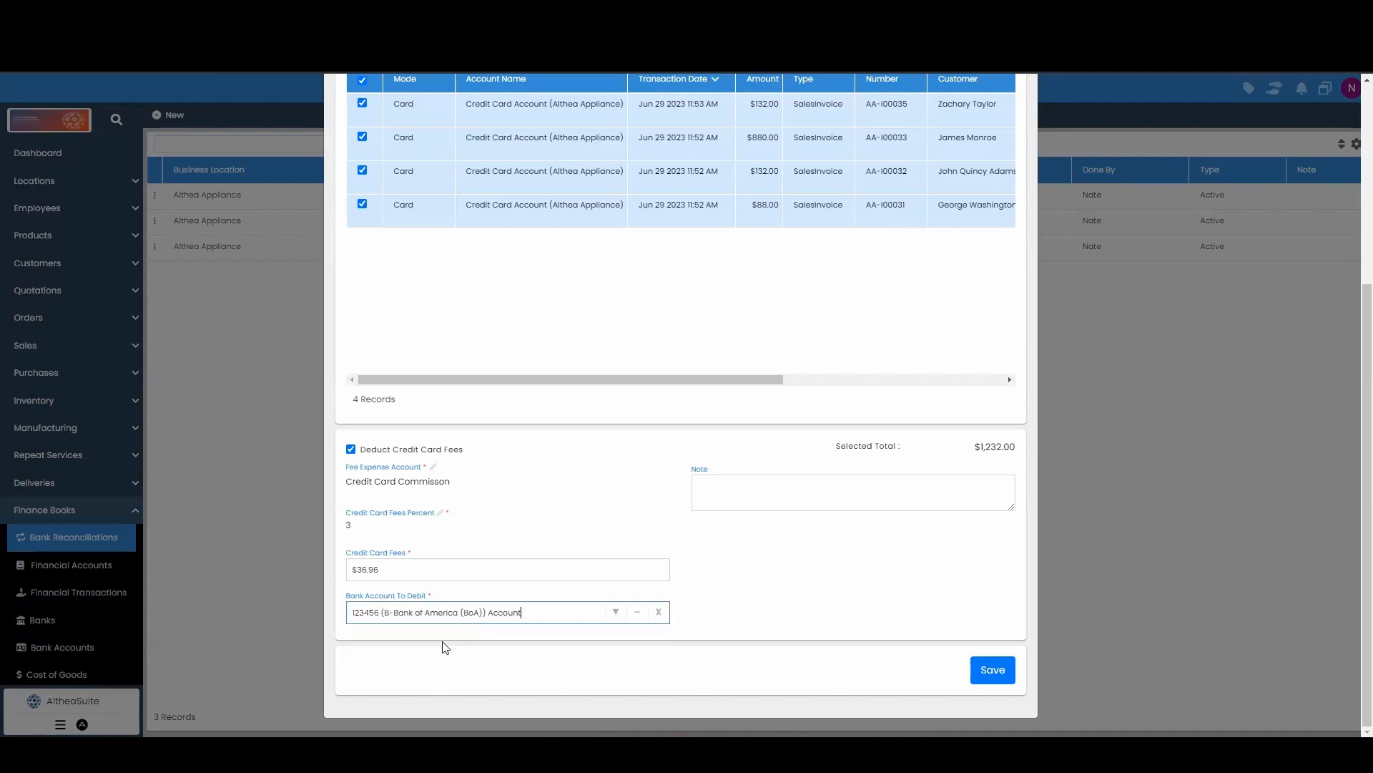
click(778, 609)
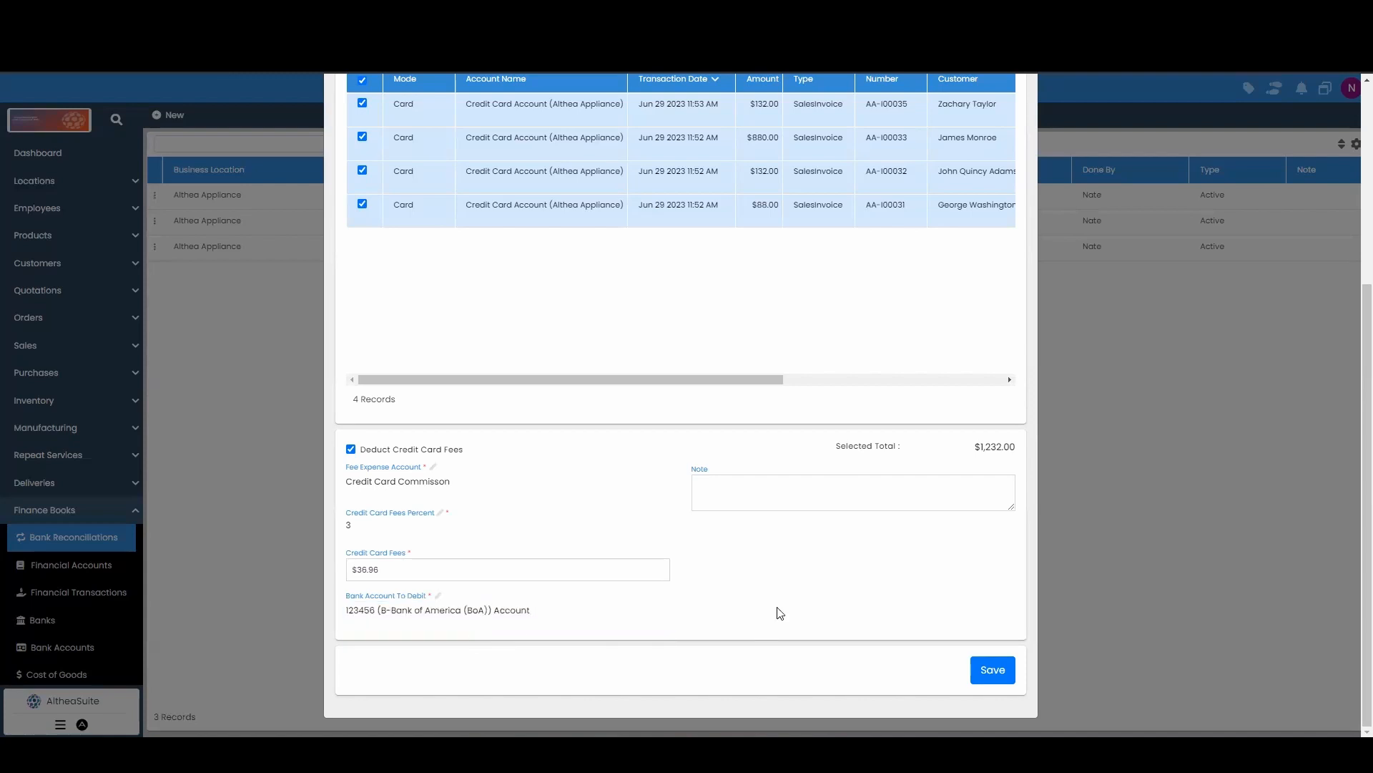
click(990, 671)
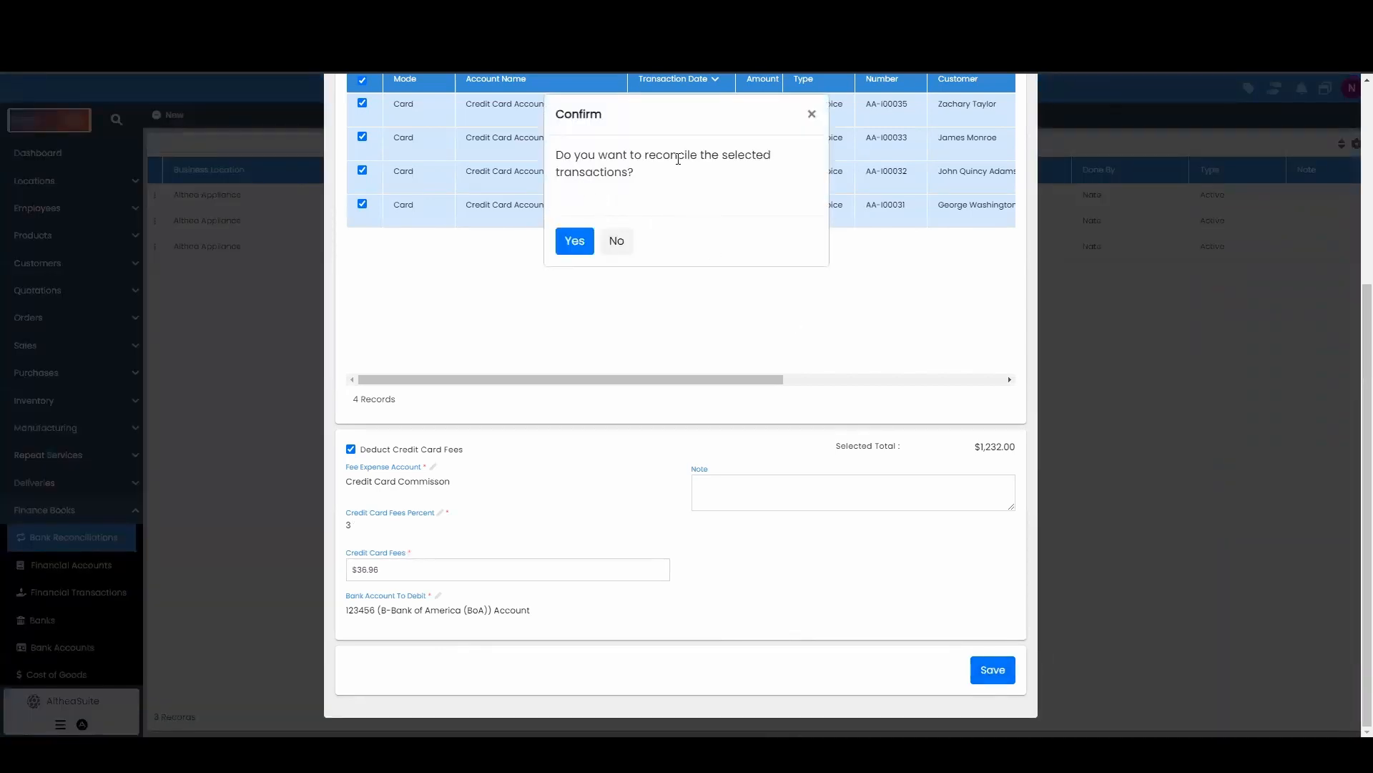
click(573, 241)
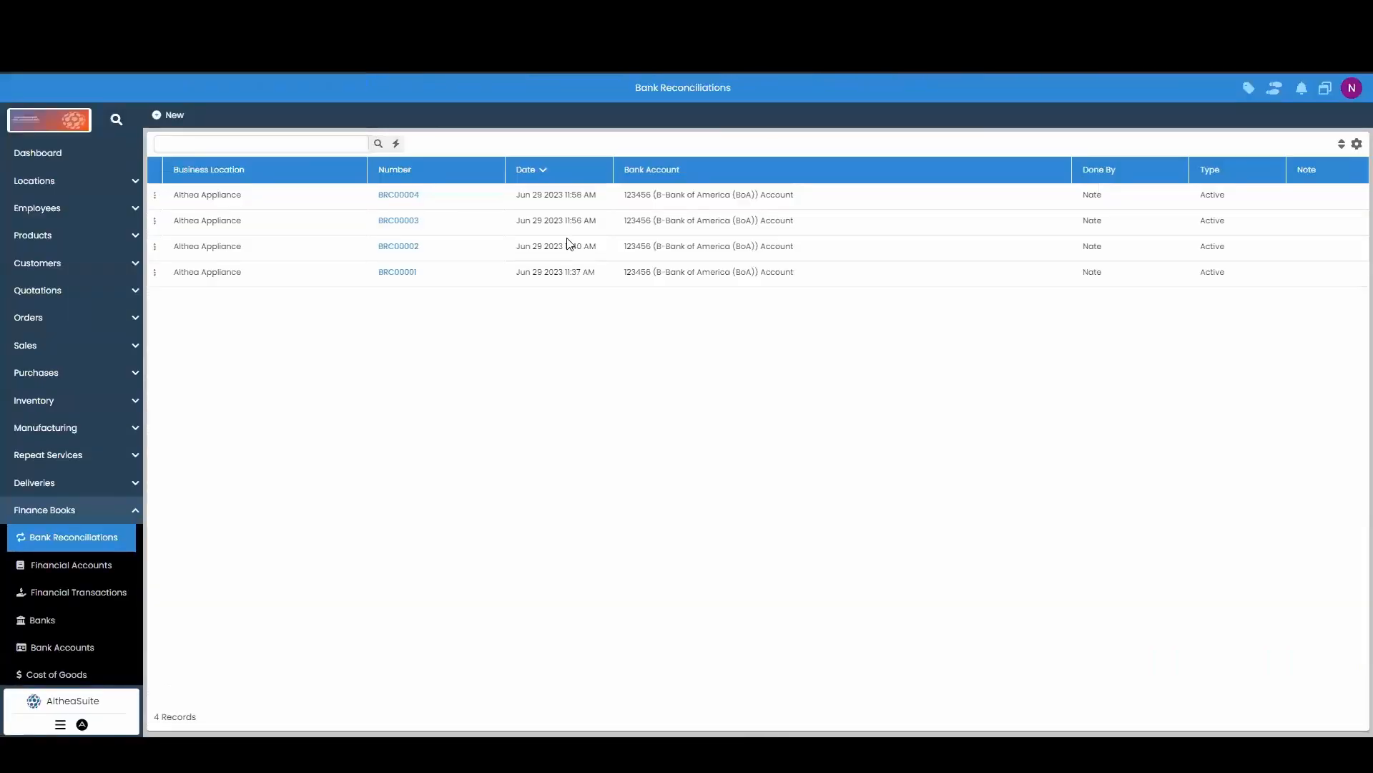
Open the newest bank reconciliation, examine its card transactions and credit card fee details, and close it
click(434, 203)
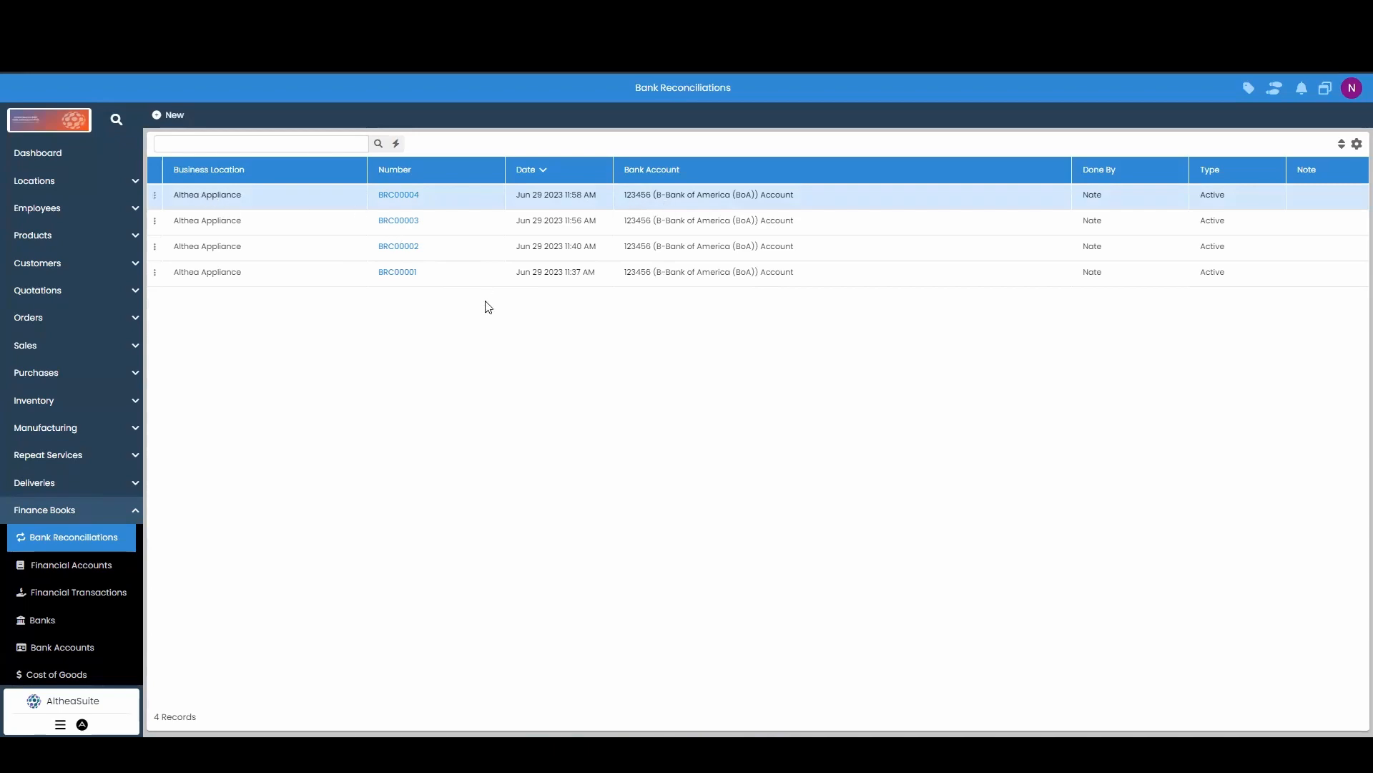
click(411, 200)
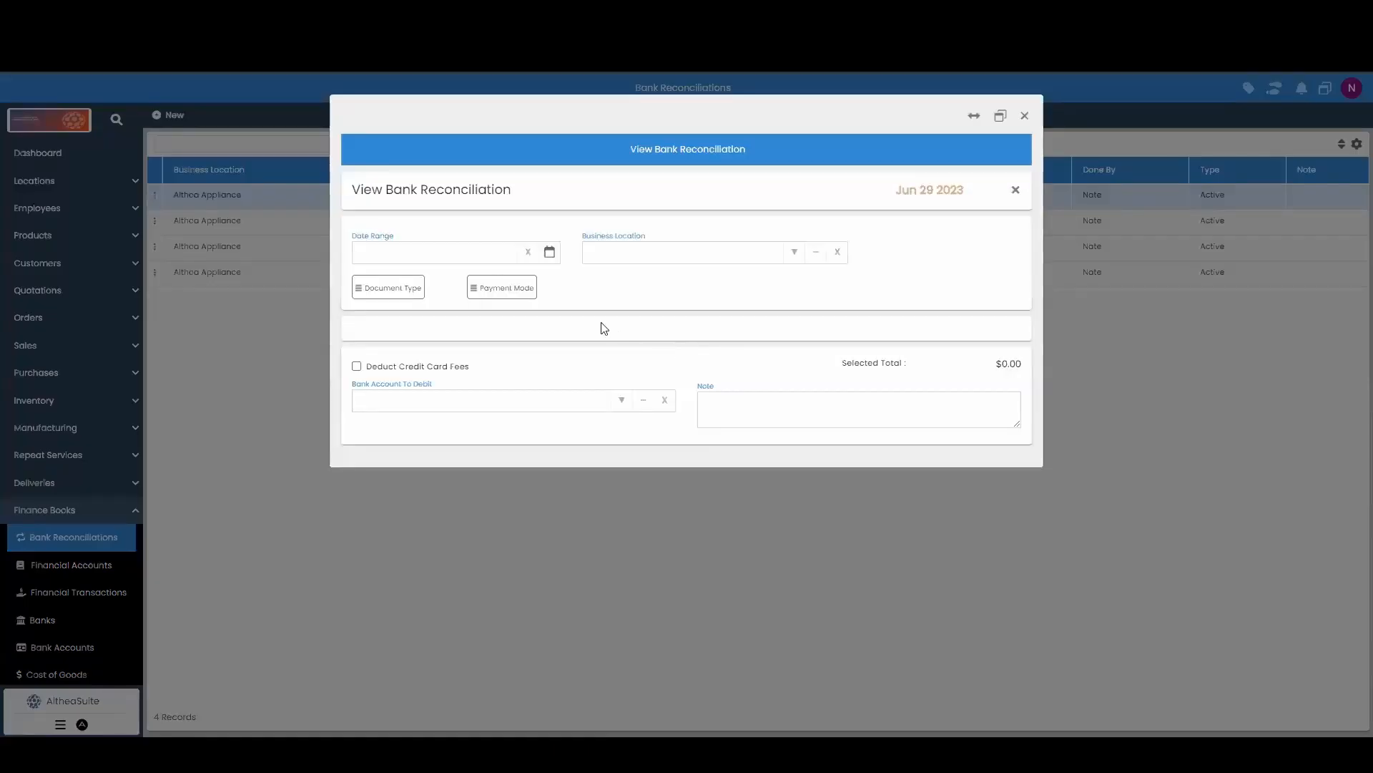
scroll(692, 392, down, 2)
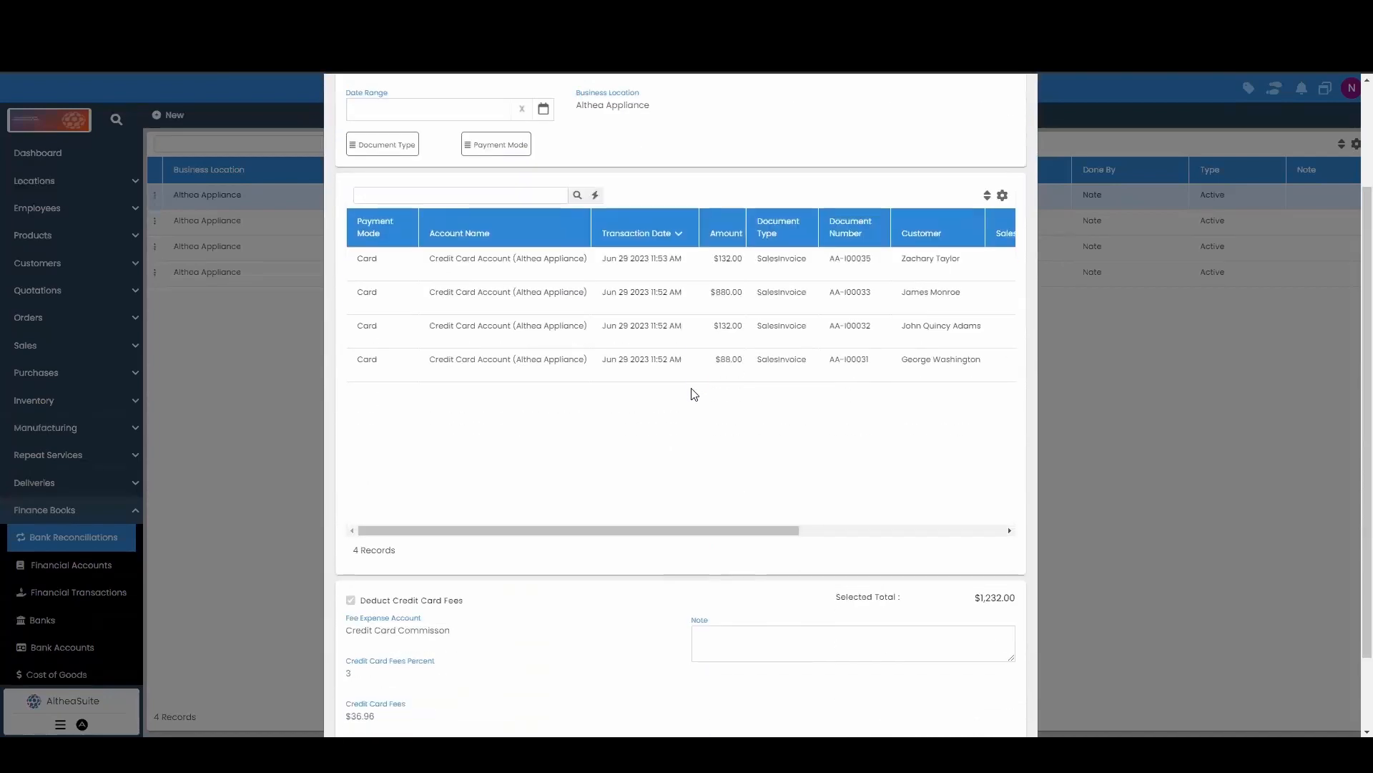
scroll(693, 393, down, 2)
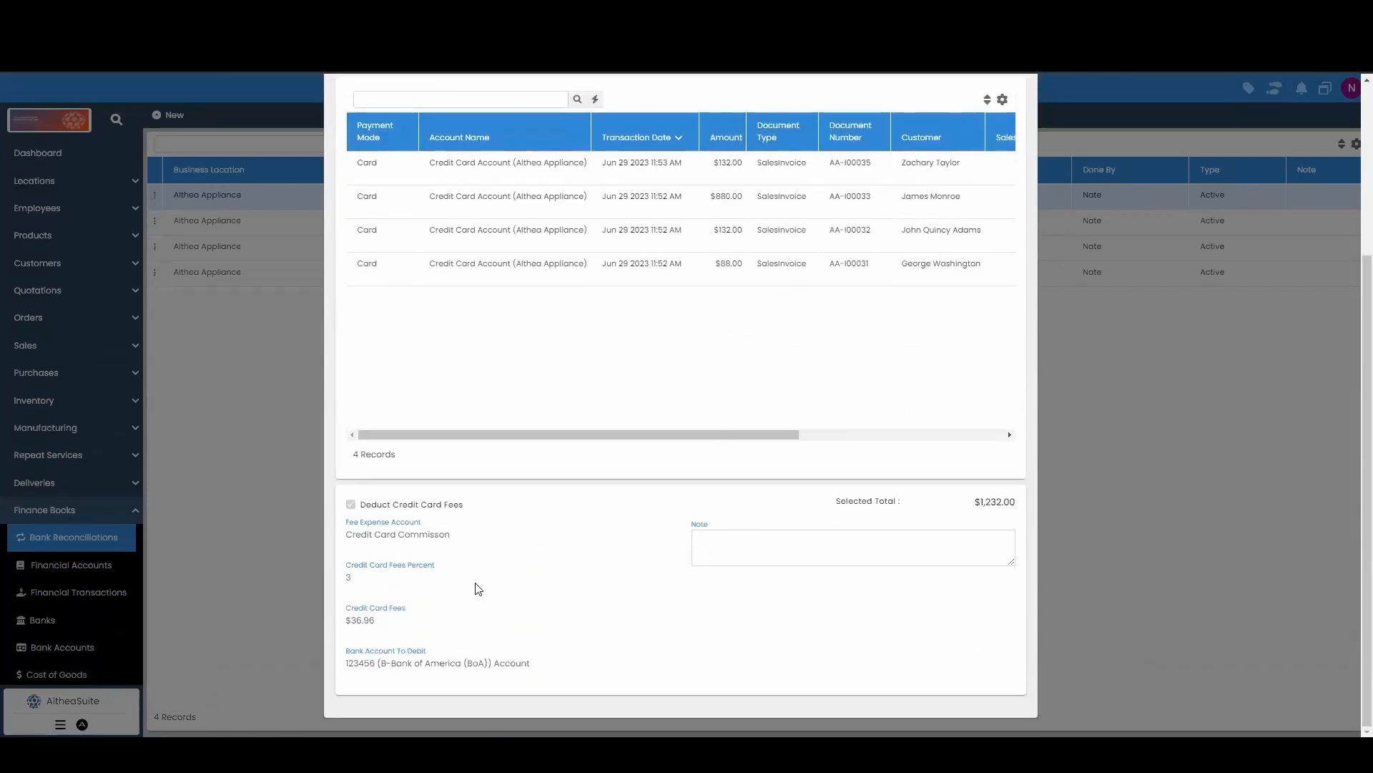
scroll(486, 581, up, 3)
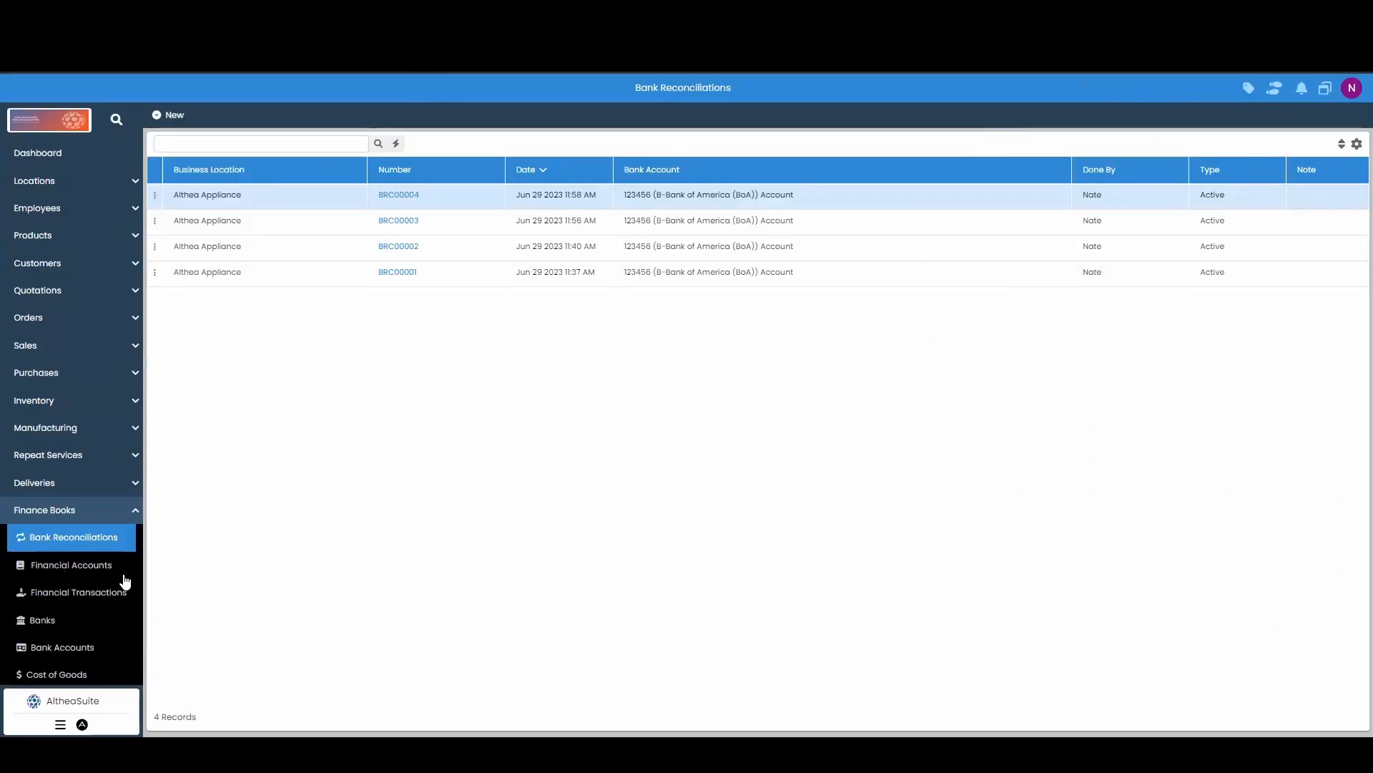
Open the financial accounts, examine the Bank of America account's ledger for the bank reconciliation debits, and close the ledger
scroll(91, 577, down, 1)
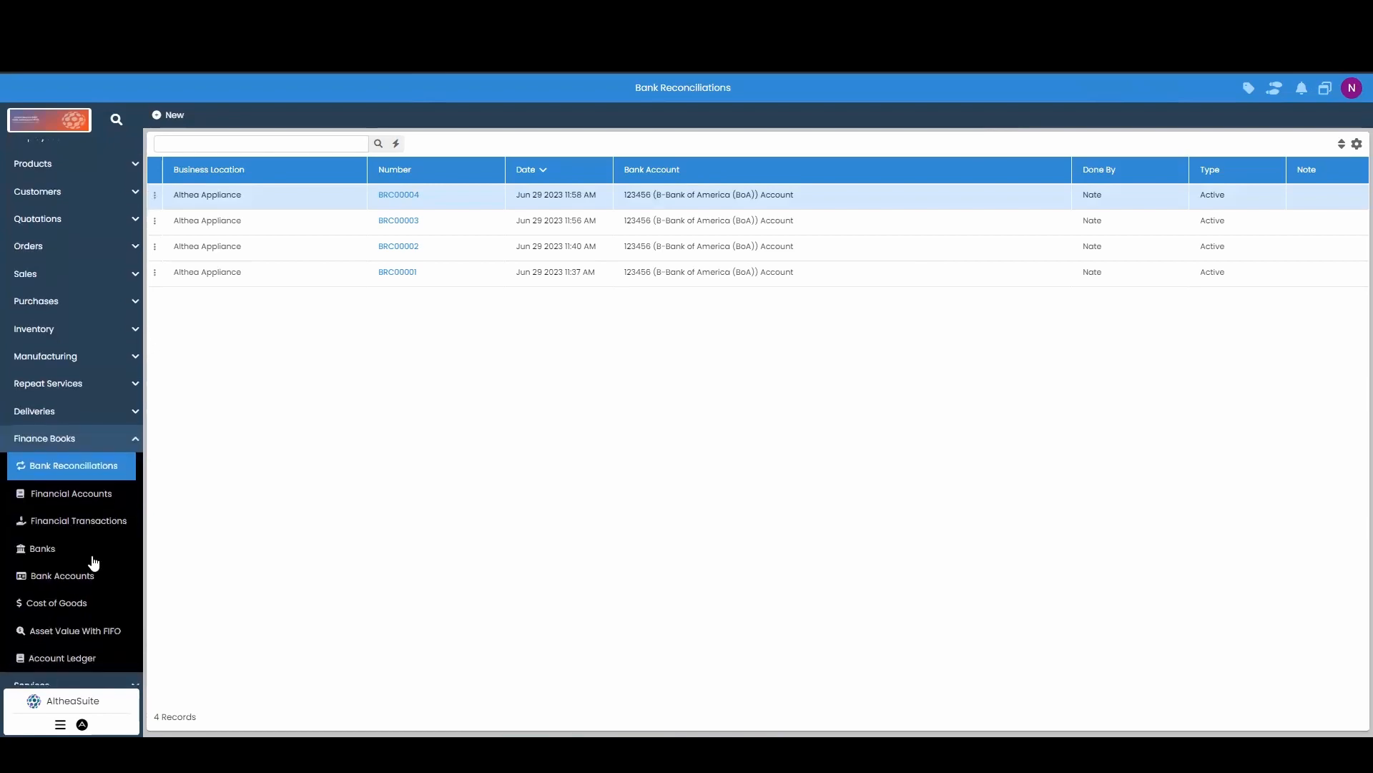
click(100, 495)
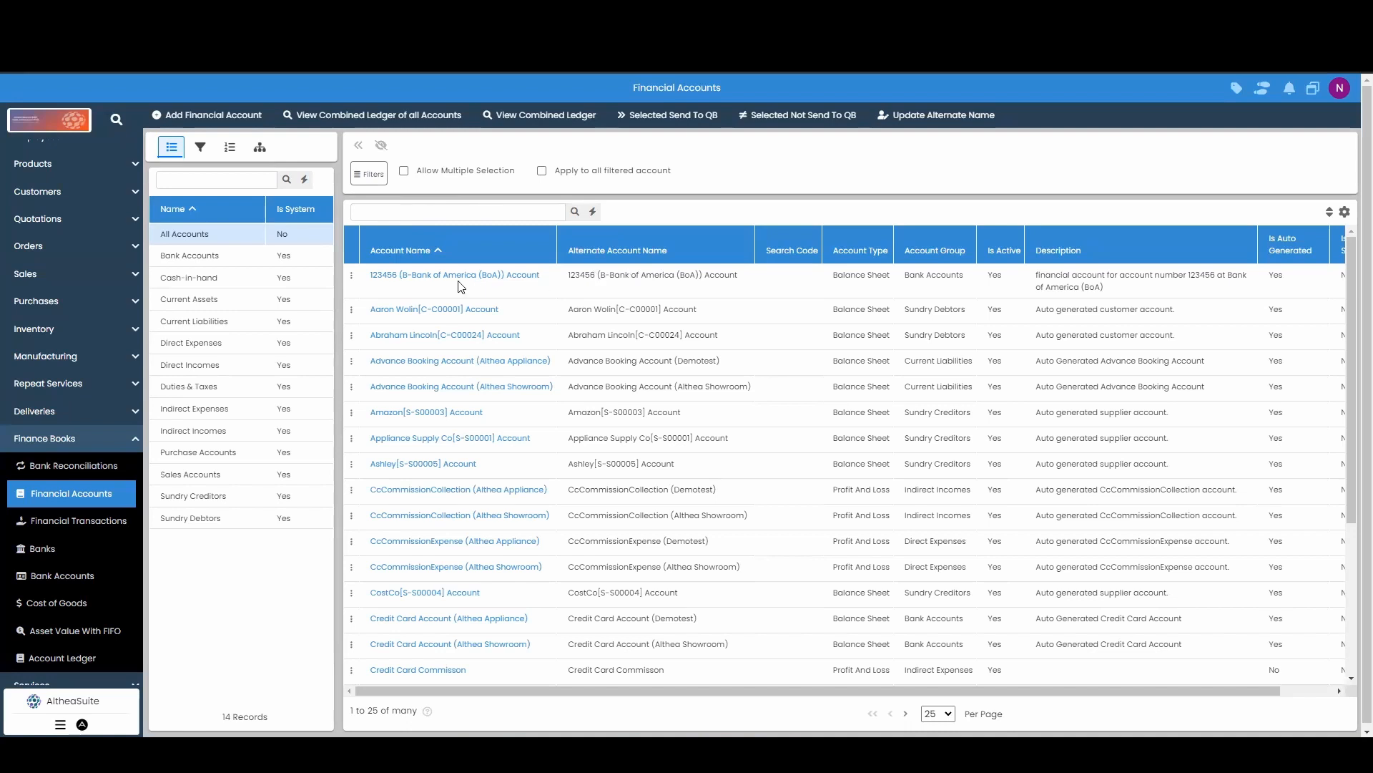
click(351, 276)
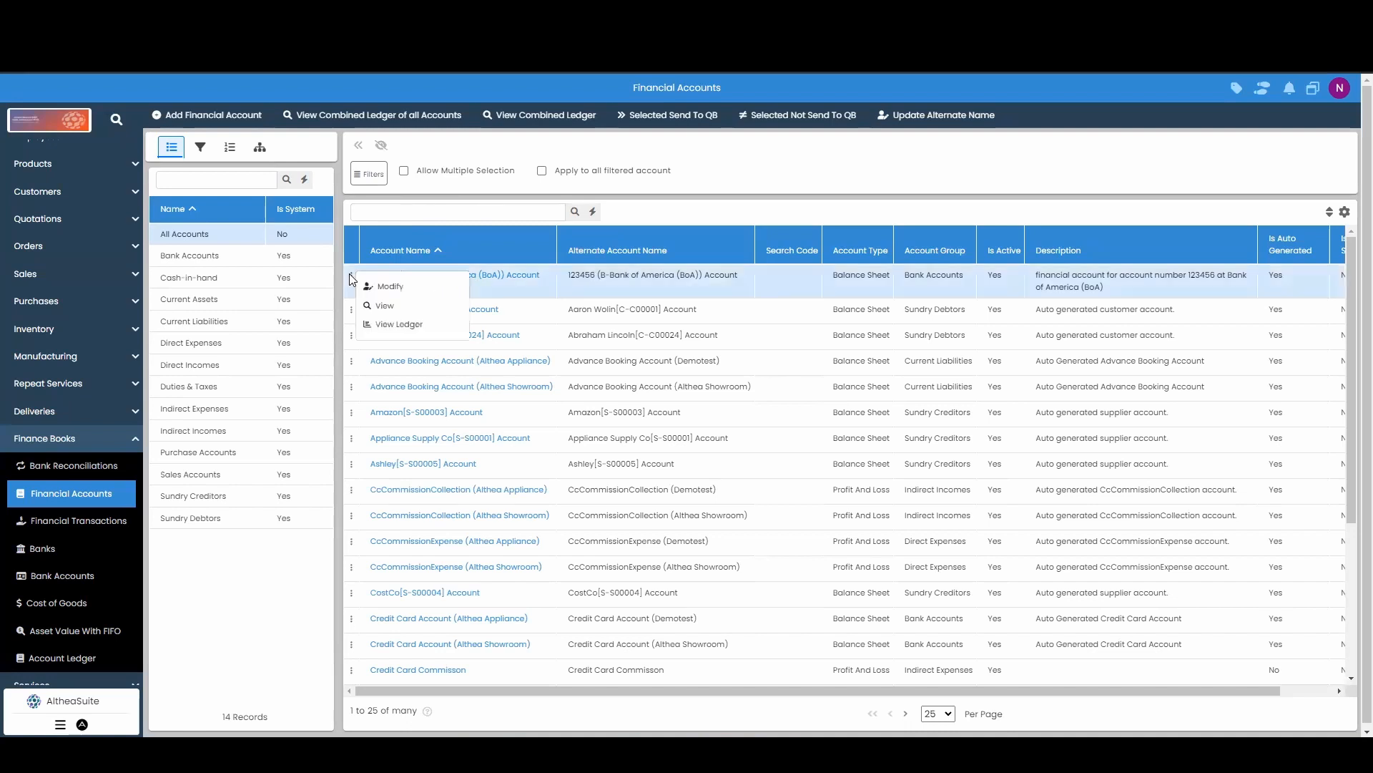
click(420, 326)
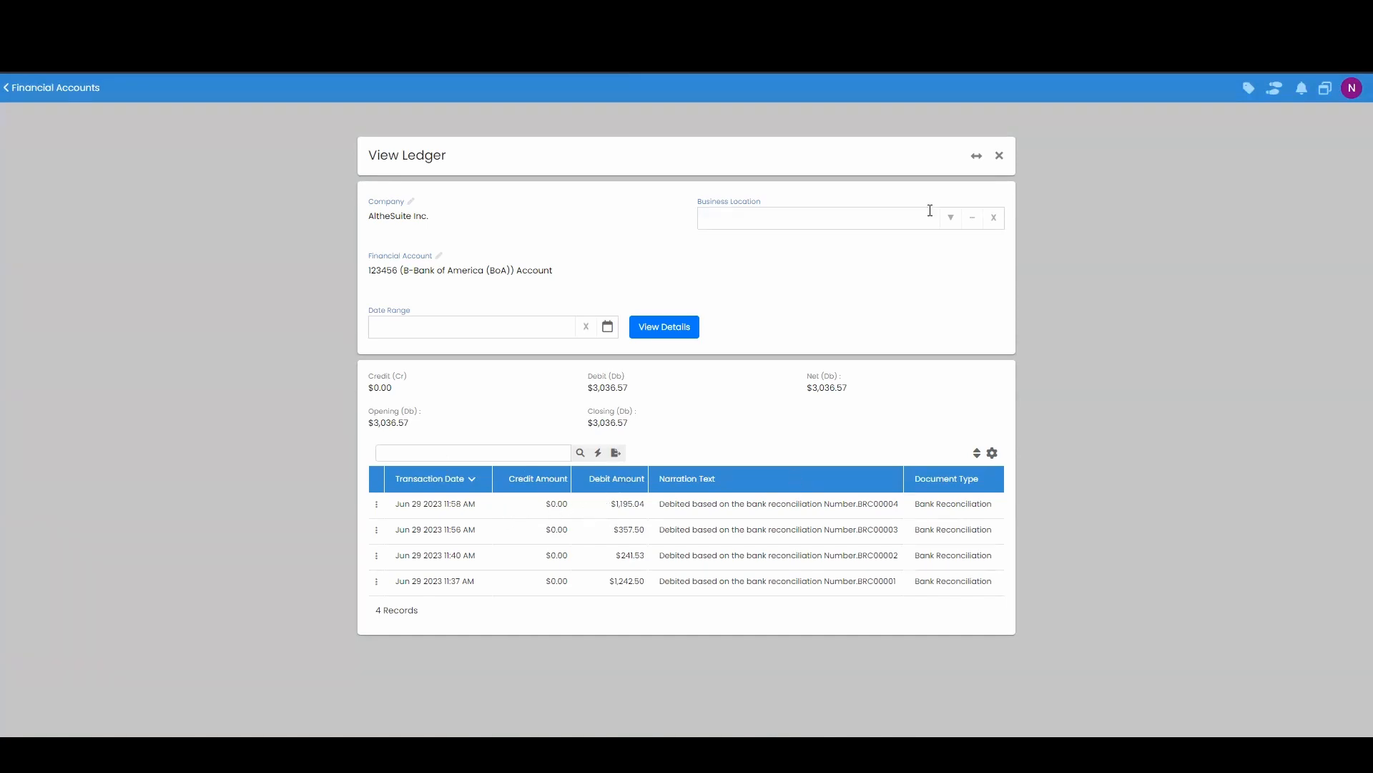
click(1000, 155)
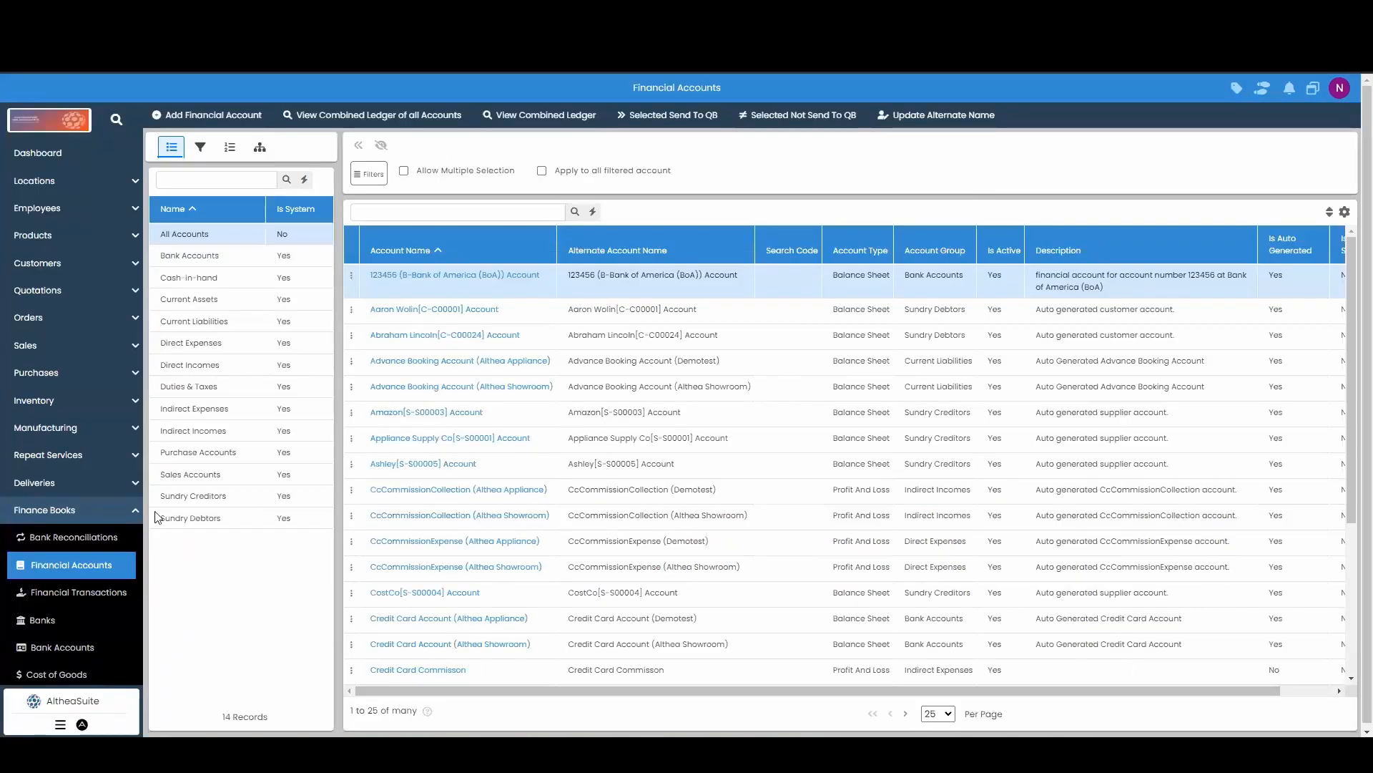
Return to the bank reconciliations list, collapse the Finance Books section and open the dashboard
click(74, 536)
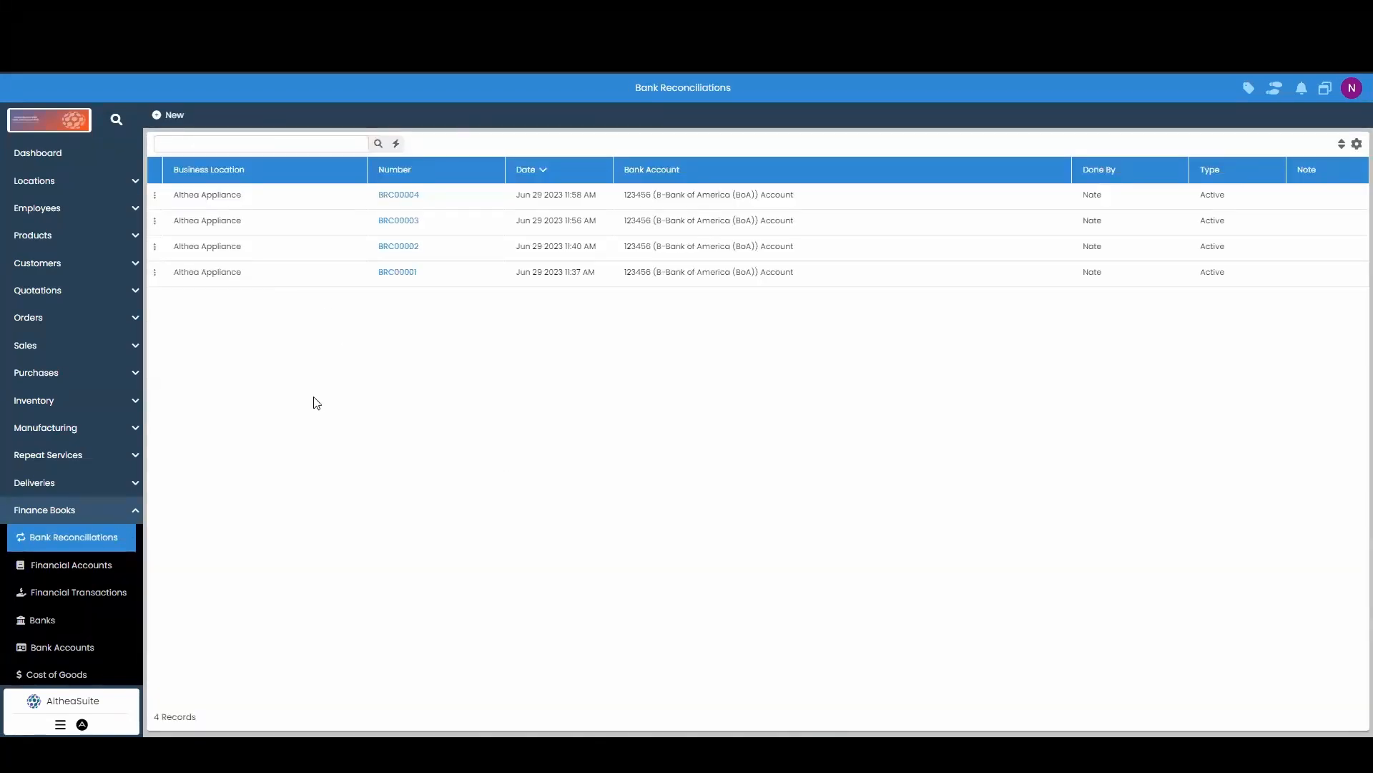
click(111, 509)
click(59, 156)
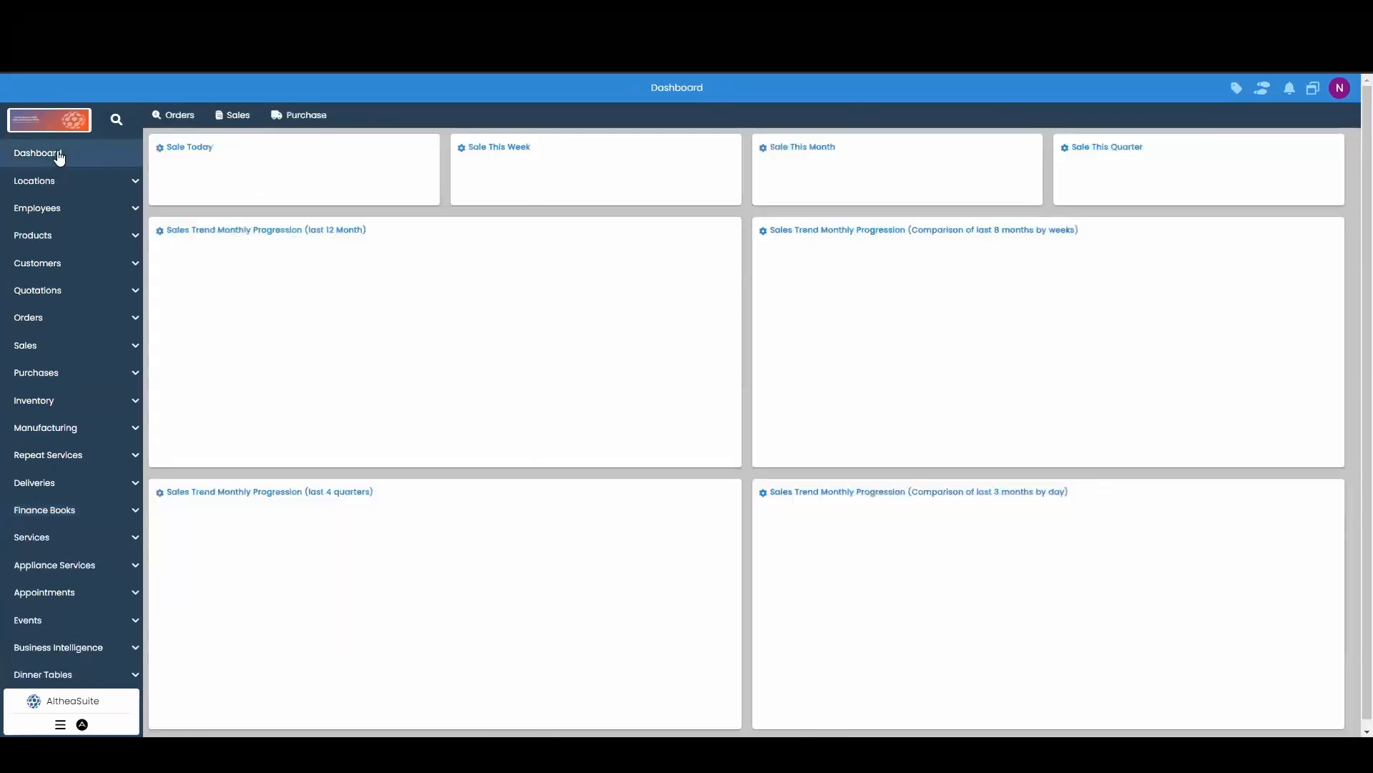